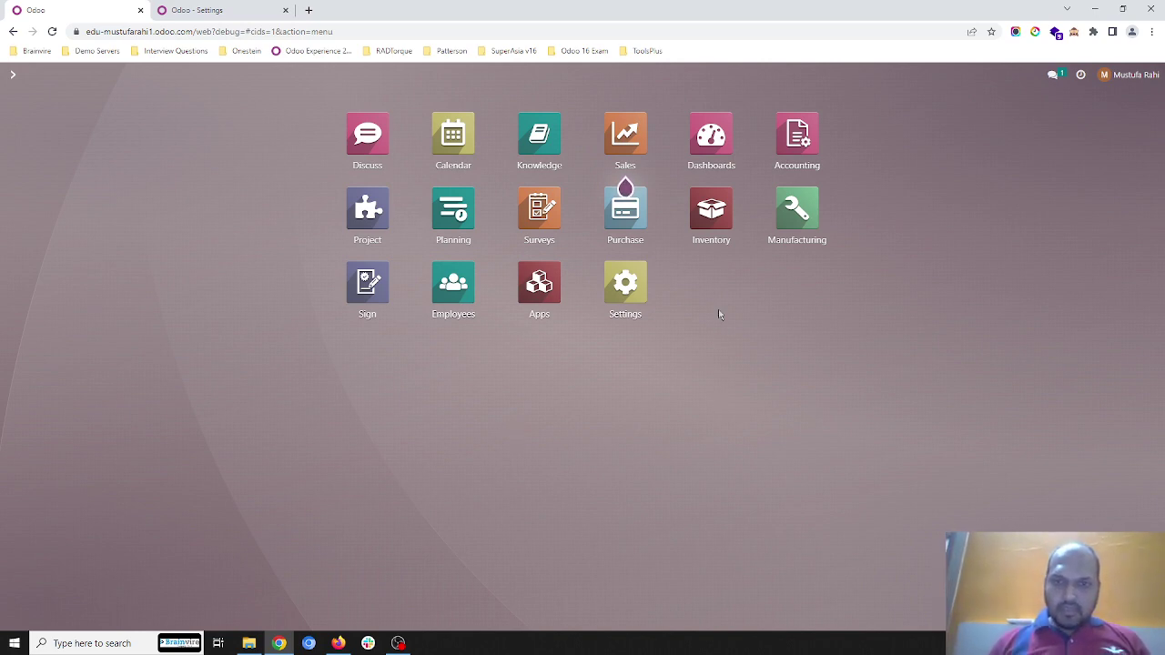
- Review the Trade product category's costing method, inventory valuation and stock accounts in the inventory configuration
click(713, 243)
click(291, 82)
click(320, 244)
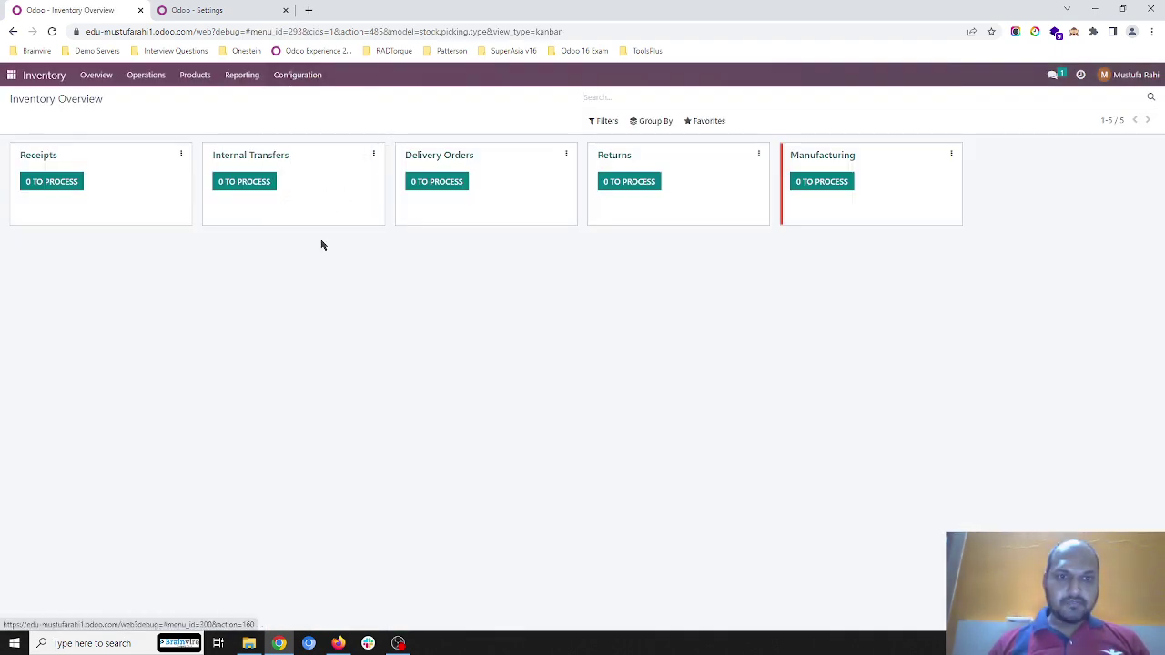
click(137, 244)
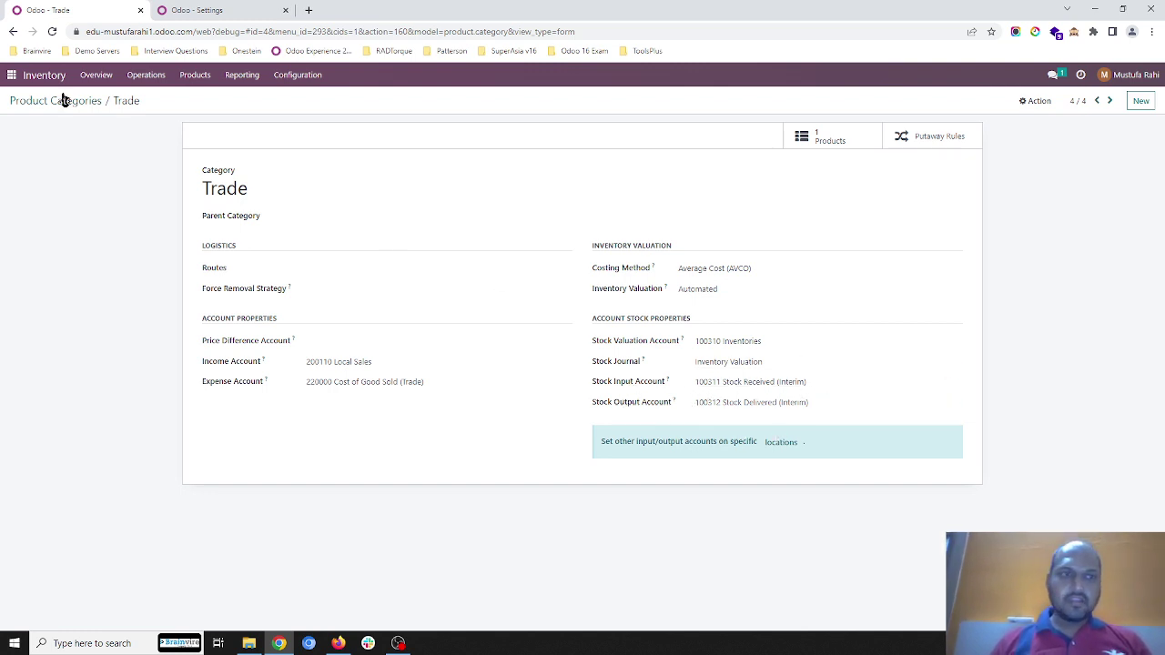
click(12, 74)
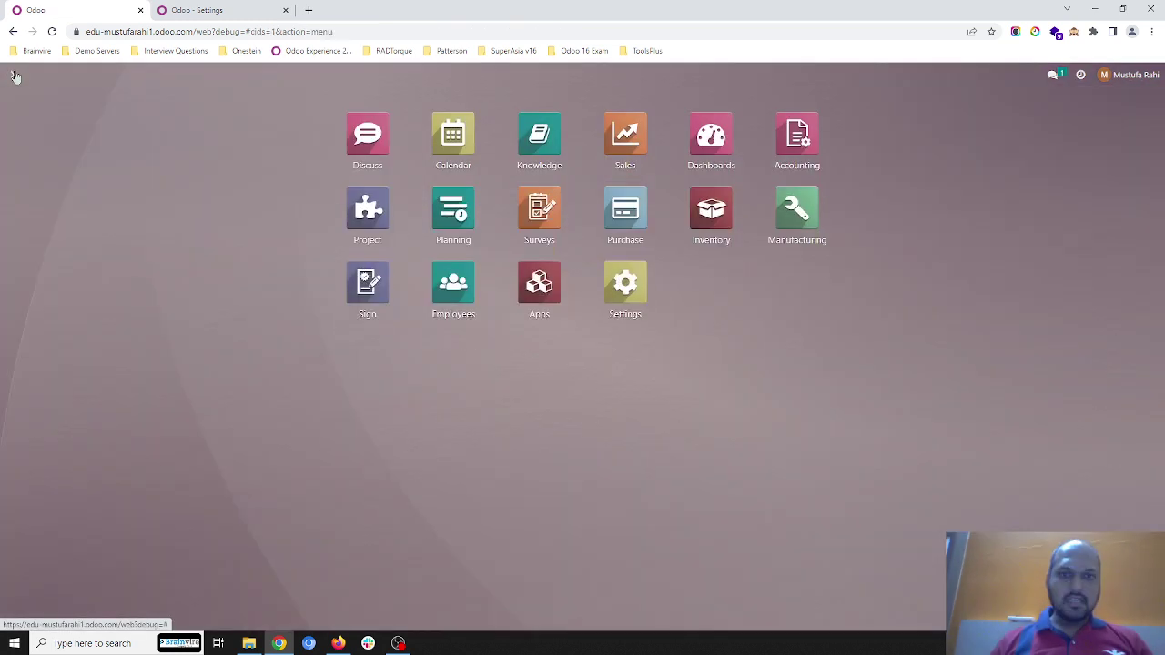
click(626, 215)
click(24, 119)
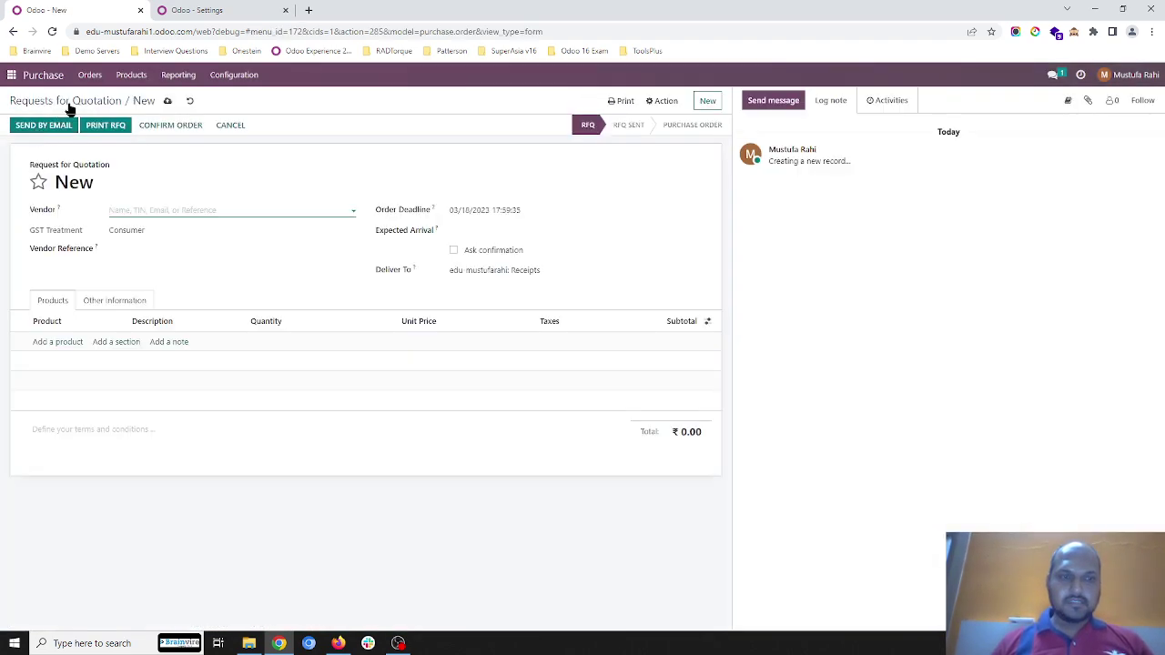
click(12, 74)
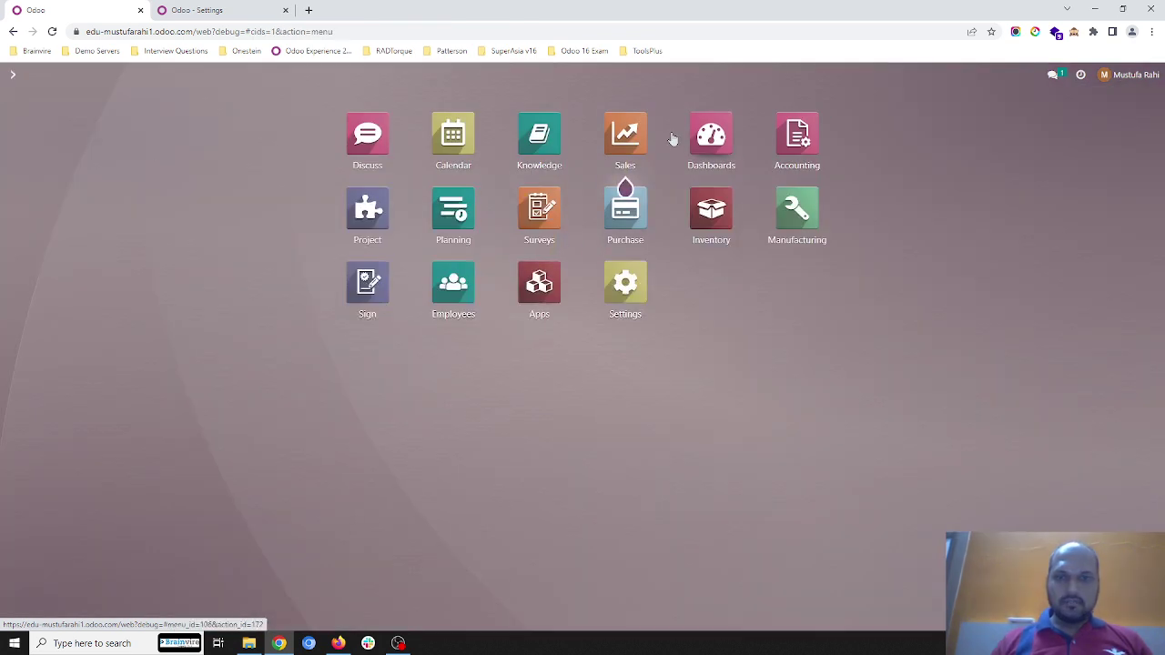
- Start a new sales quotation for Customer 1 and set its GST treatment to Unregistered Business
click(628, 136)
click(39, 122)
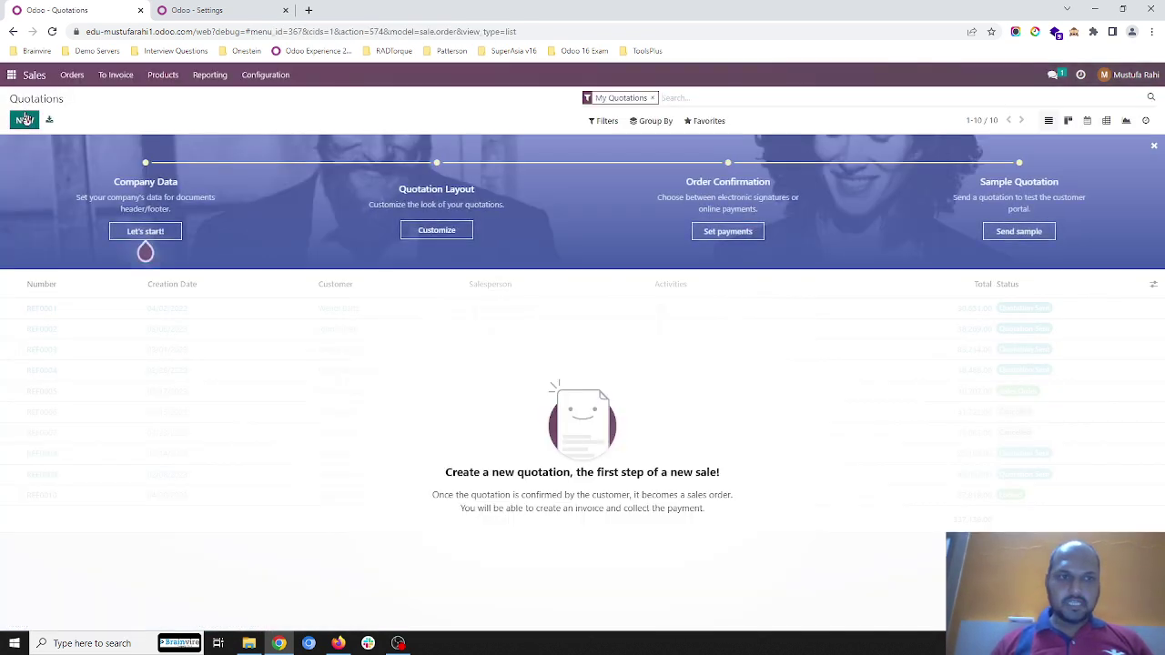
text(Customer 1)
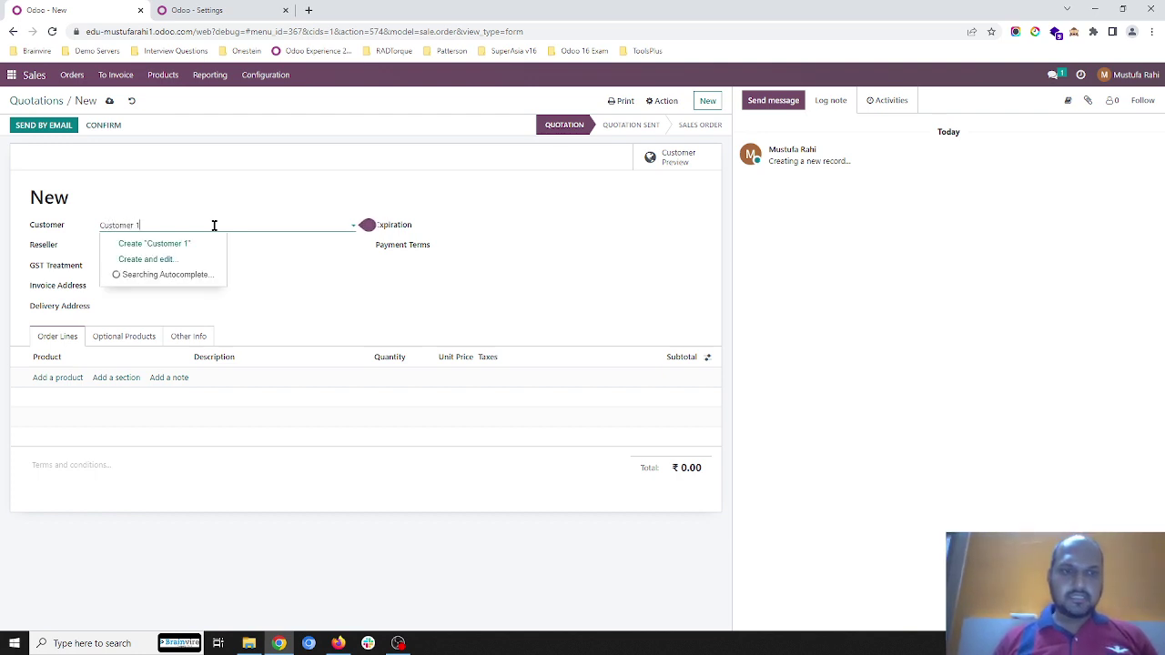
click(206, 246)
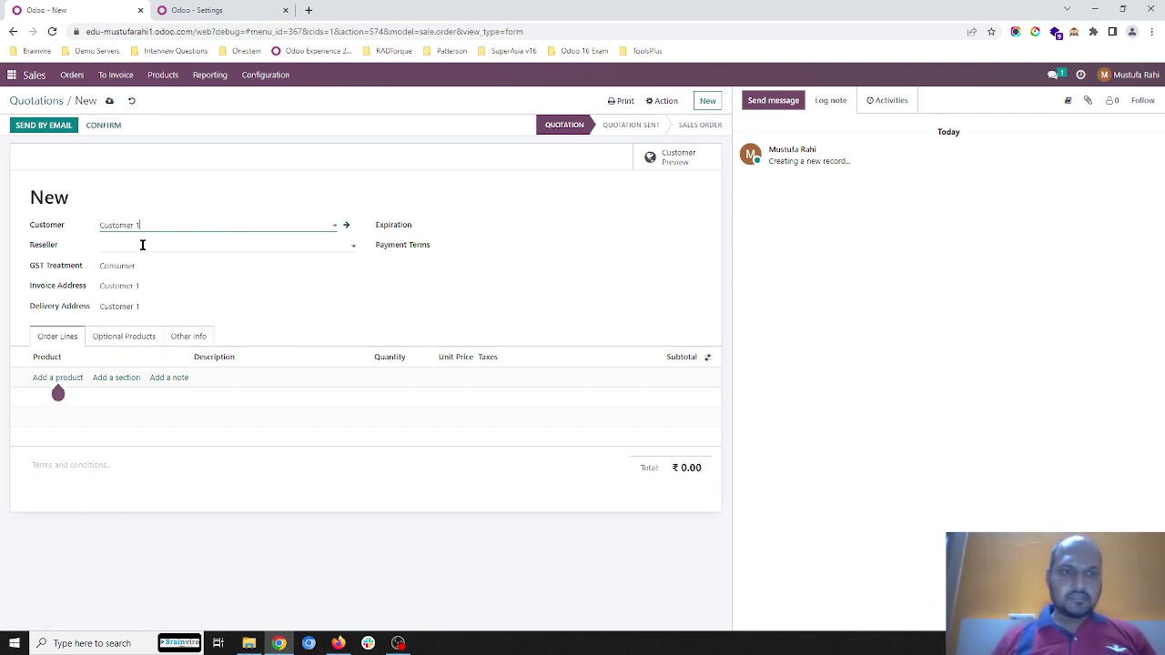
click(145, 269)
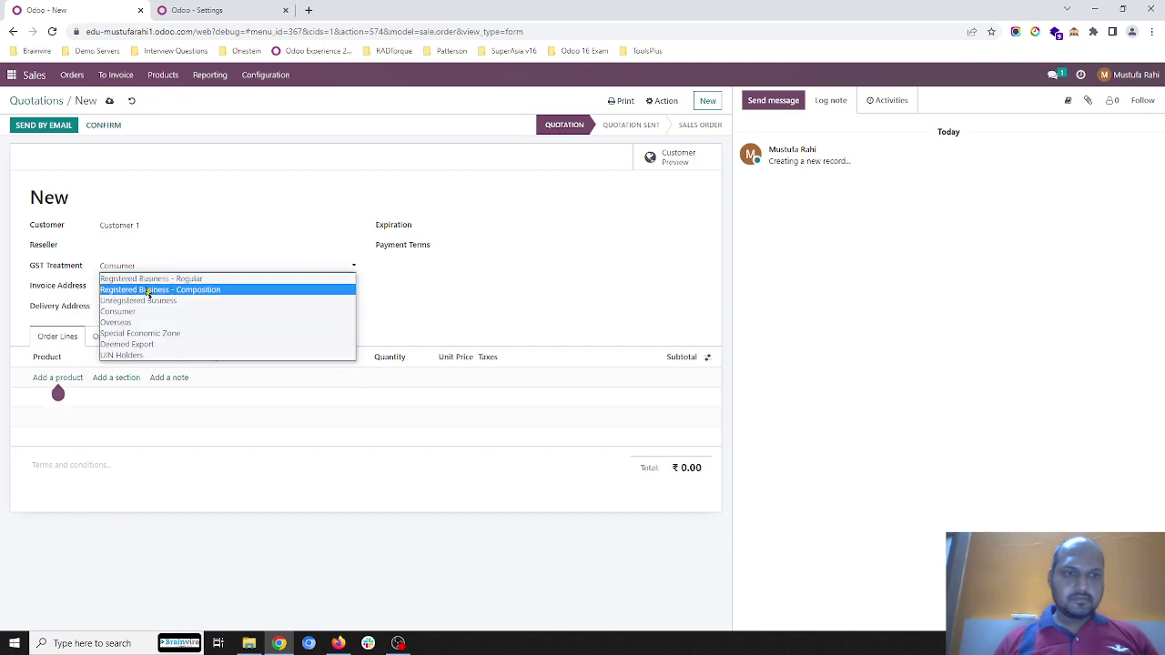
click(161, 301)
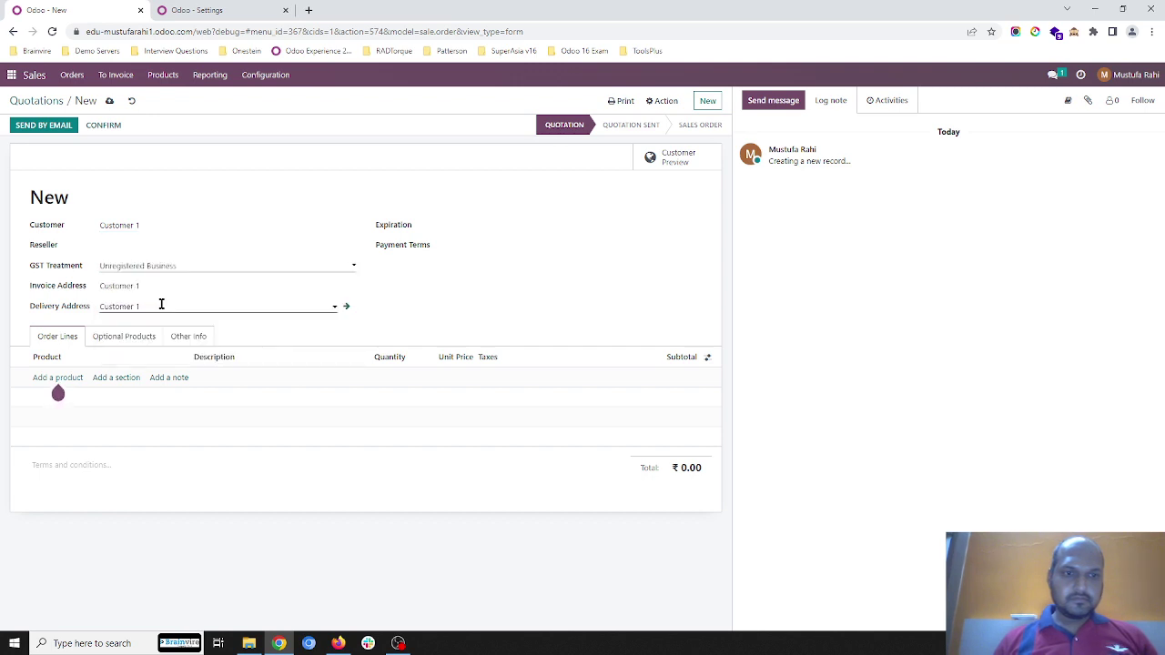
- Add an order line for Trade Product with a quantity of 10 to the quotation
click(56, 378)
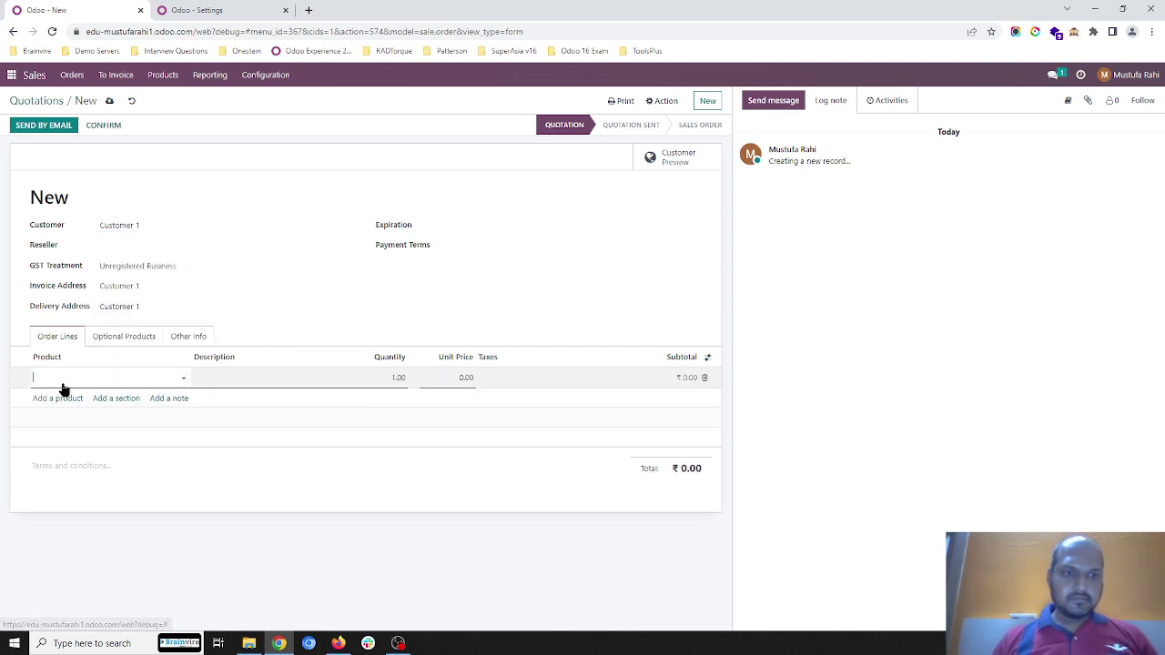
click(73, 395)
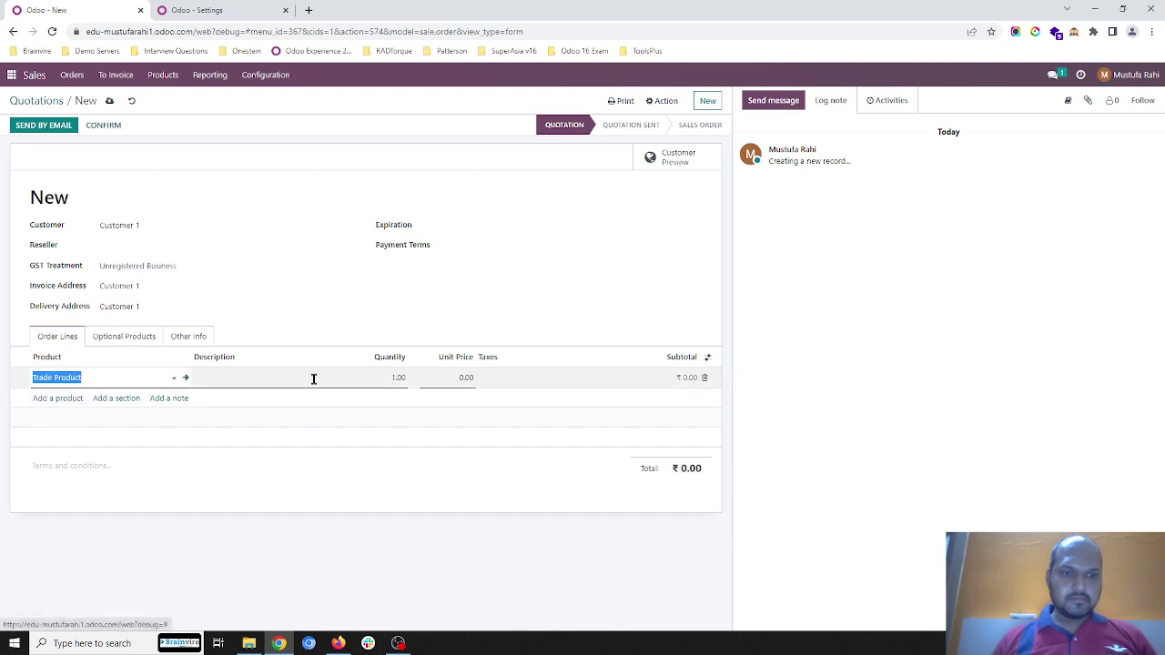
click(378, 377)
text(10)
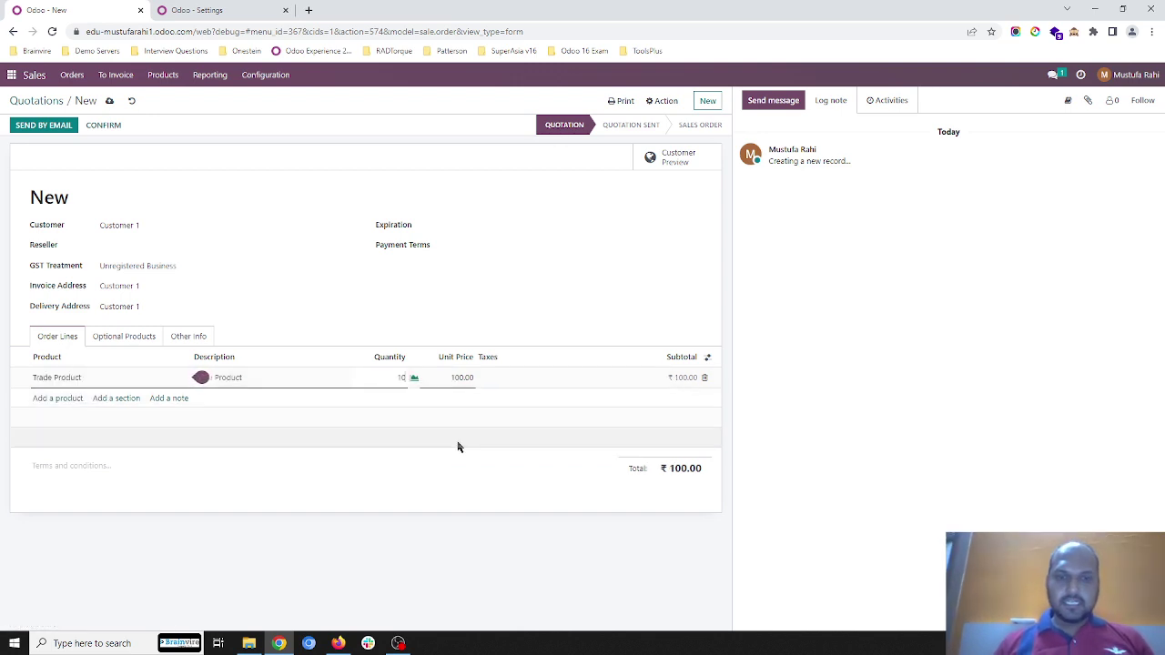
click(174, 219)
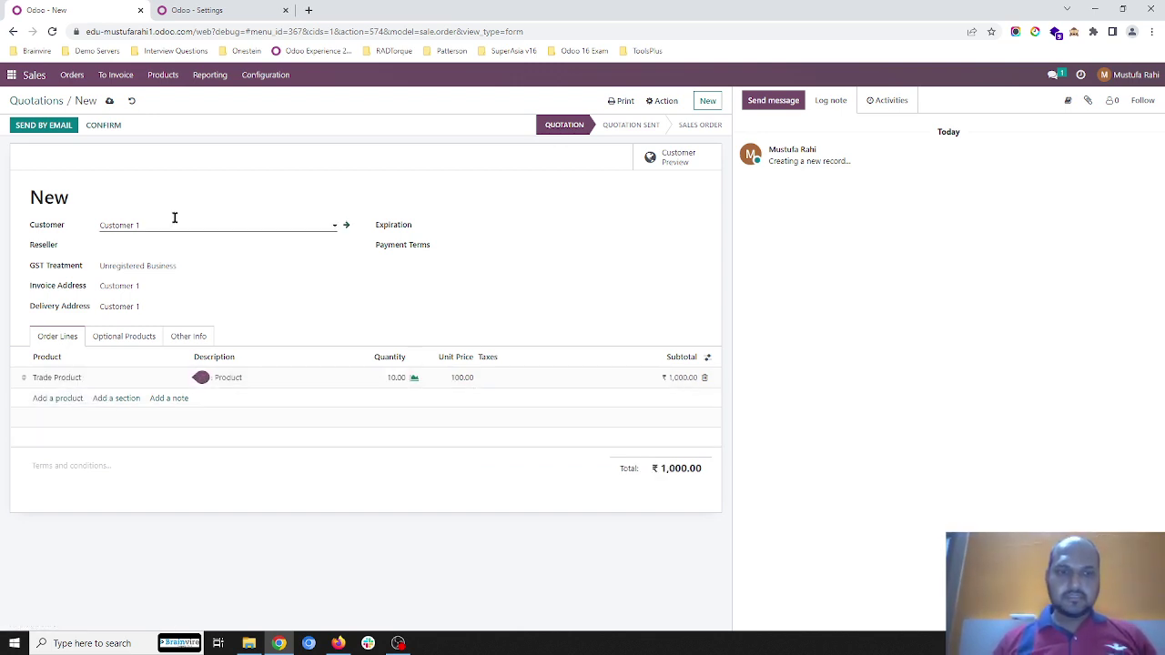
- Save and confirm the quotation as a sales order, and open its linked purchase request for quotation
click(109, 101)
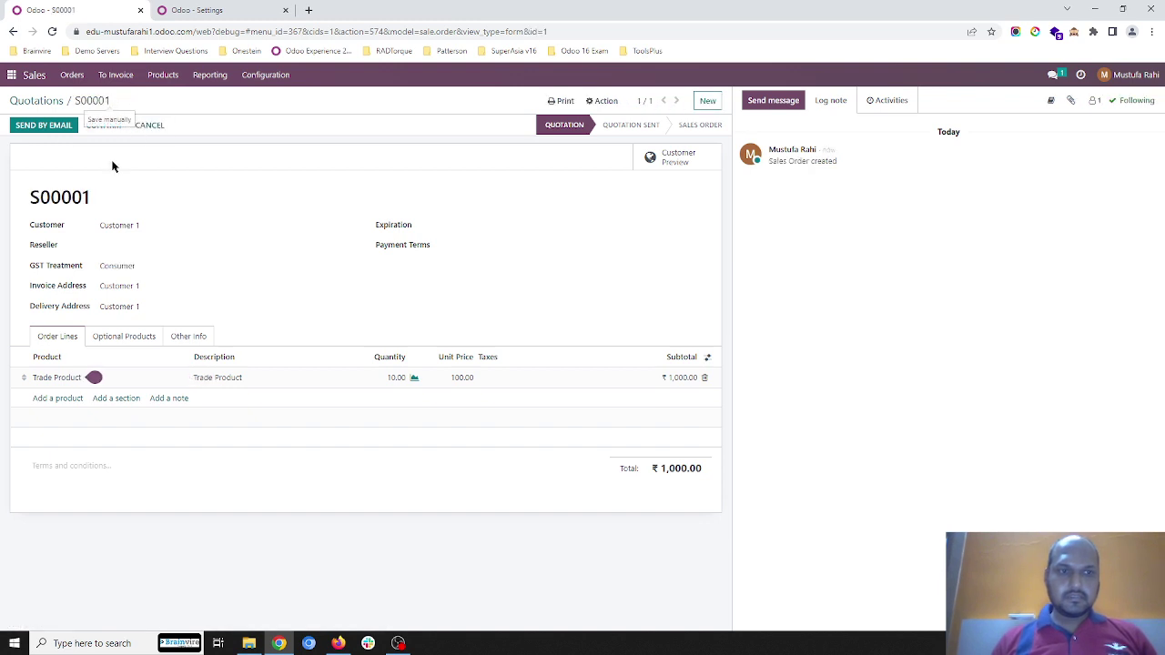
click(103, 128)
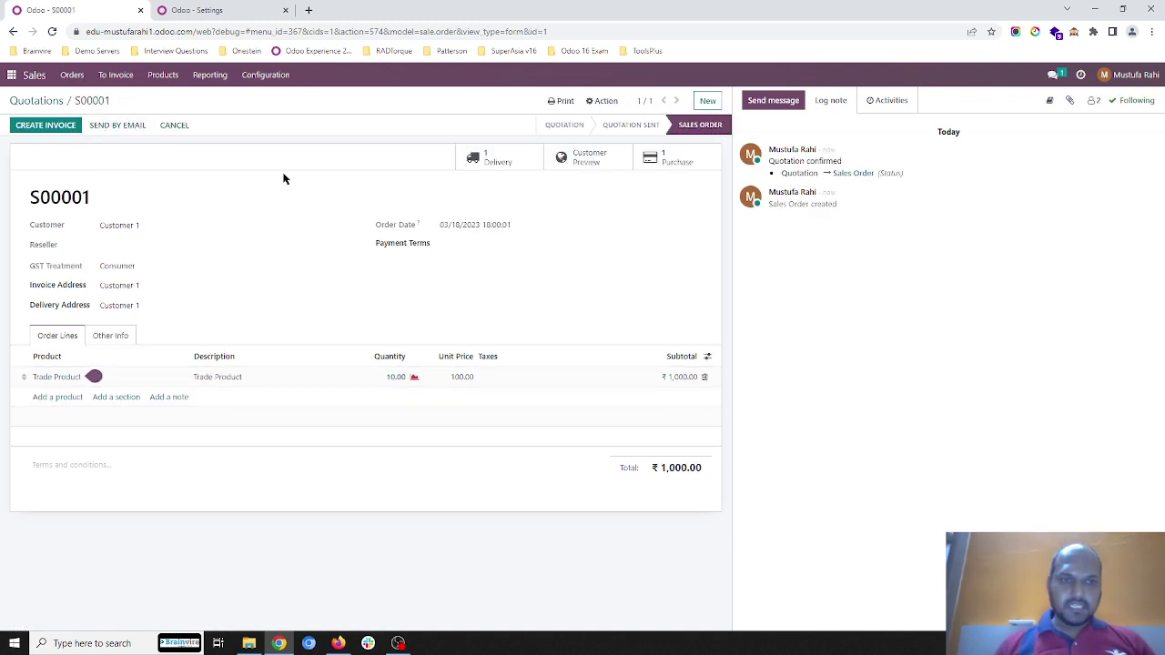
click(662, 159)
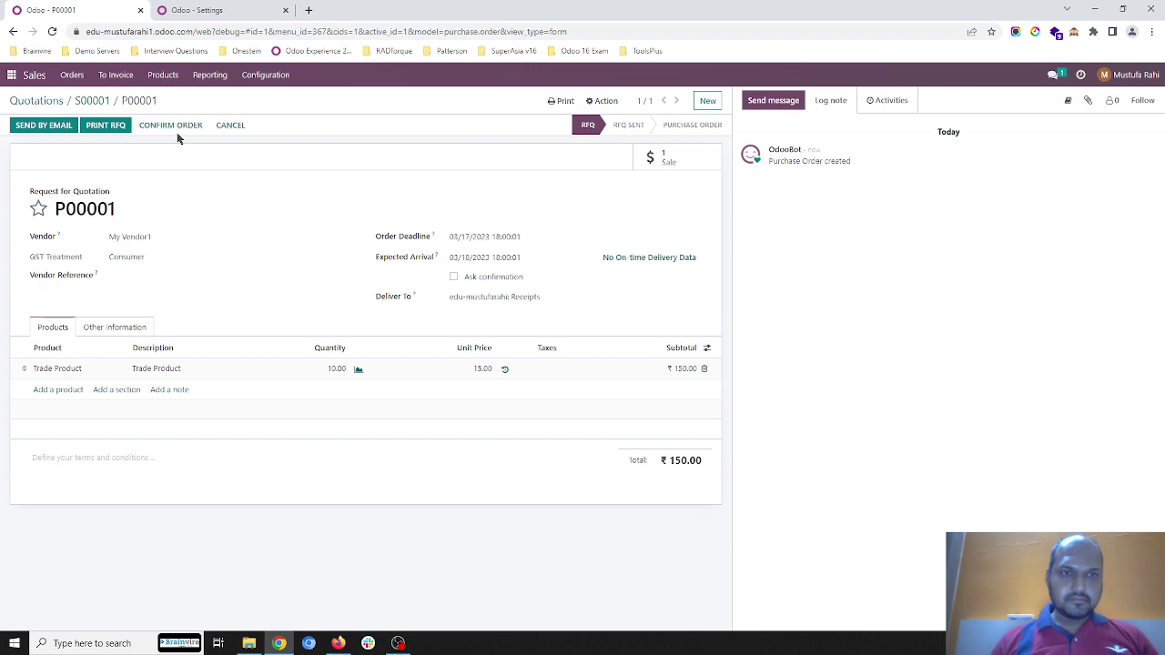
- Open the Trial Balance report in Accounting in the second browser tab to check balances before the purchase
click(209, 11)
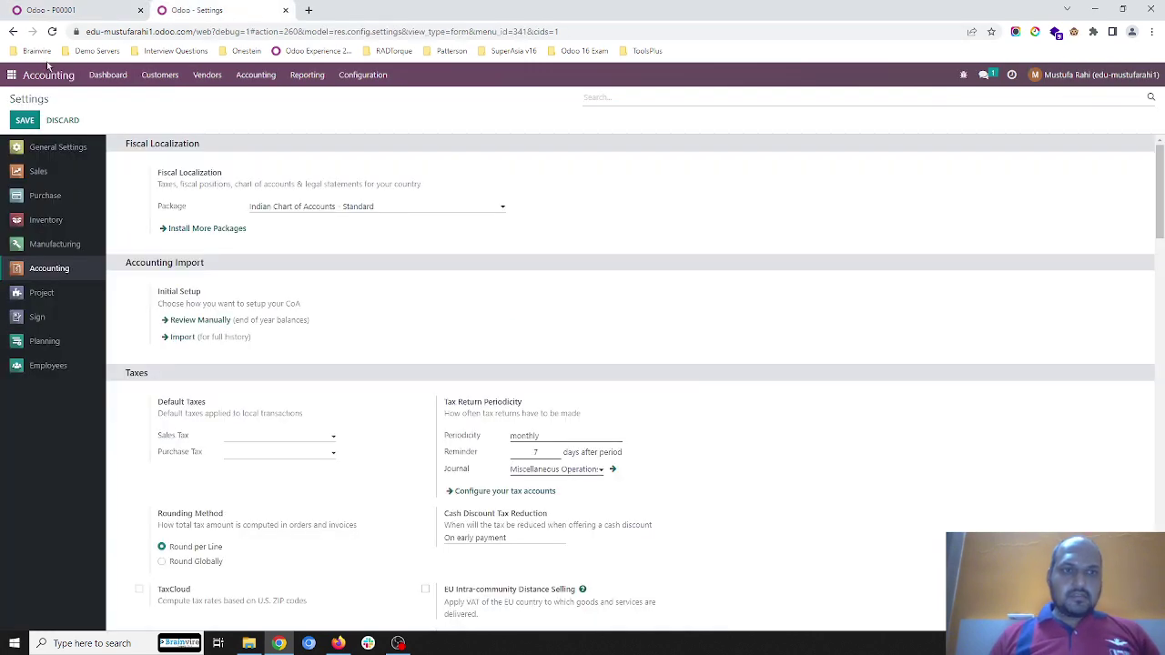
click(11, 75)
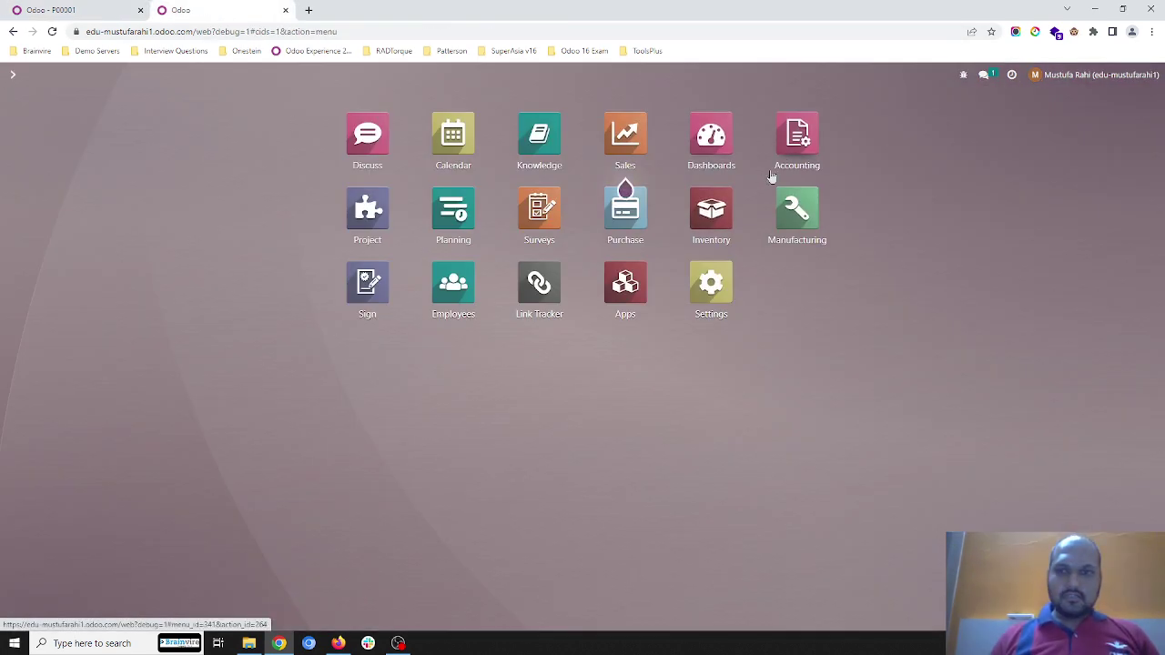
click(796, 139)
click(310, 76)
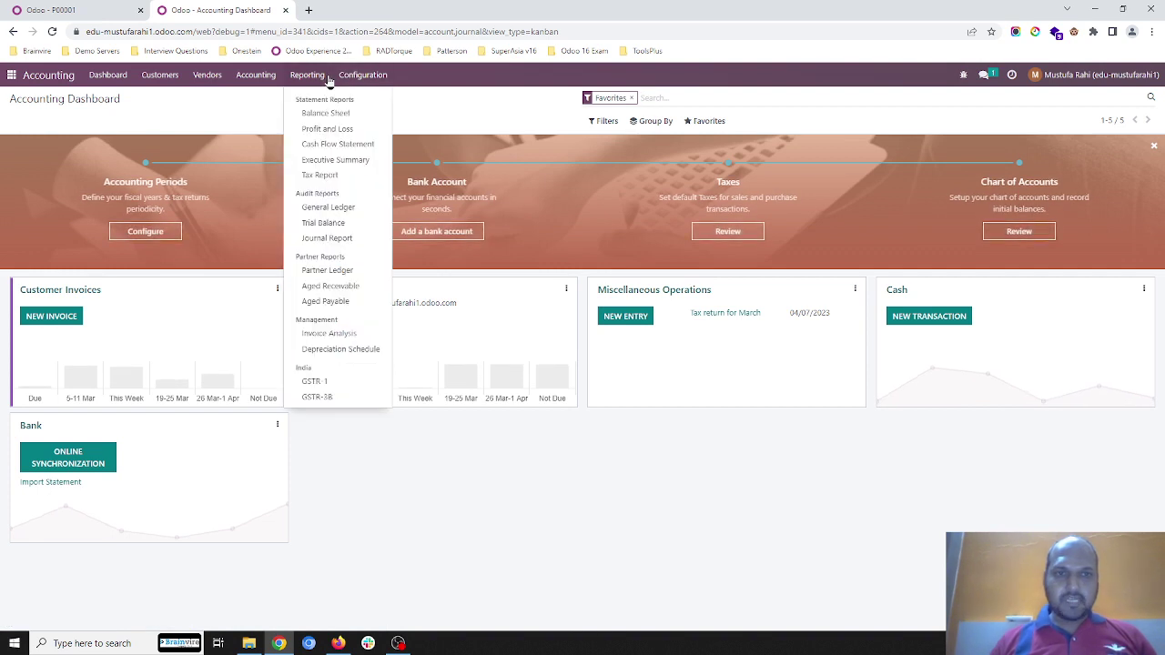
click(264, 76)
click(306, 76)
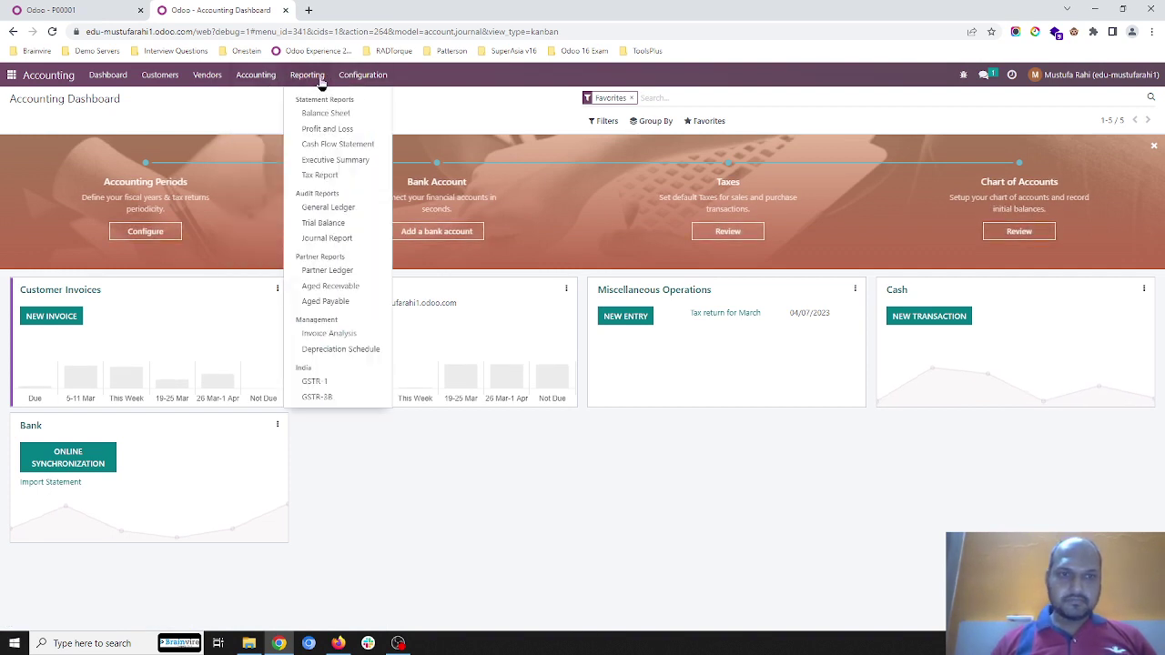
click(323, 223)
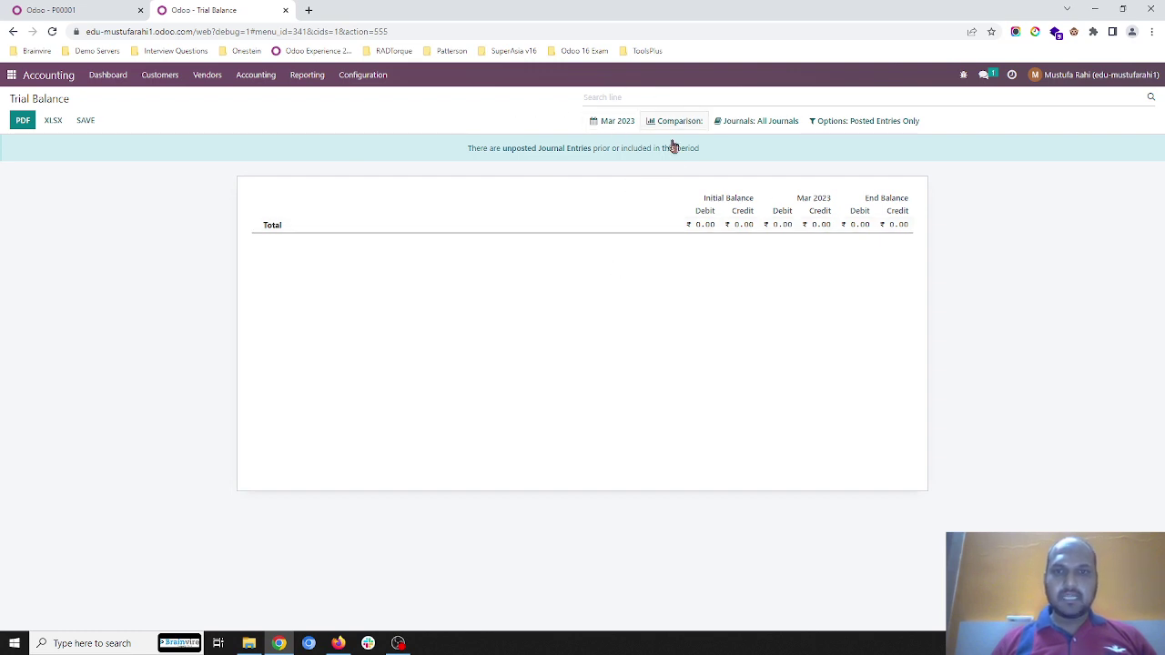
- Confirm purchase order P00001 and validate its receipt with the full demanded quantity of Trade Product
click(98, 12)
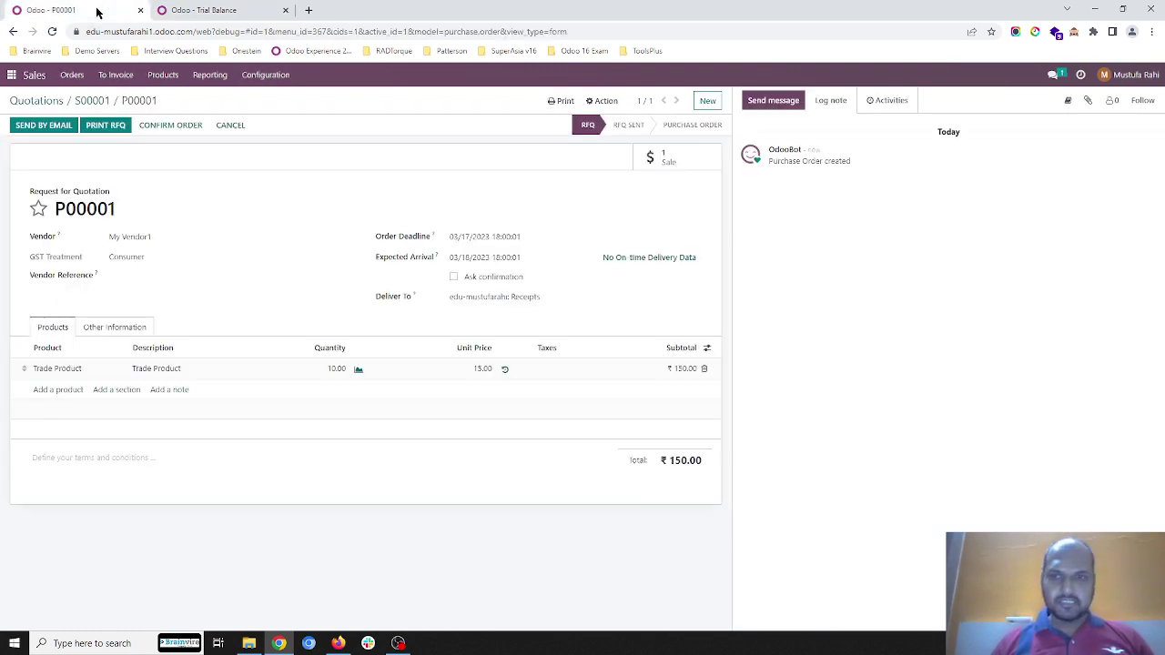
click(148, 128)
click(590, 161)
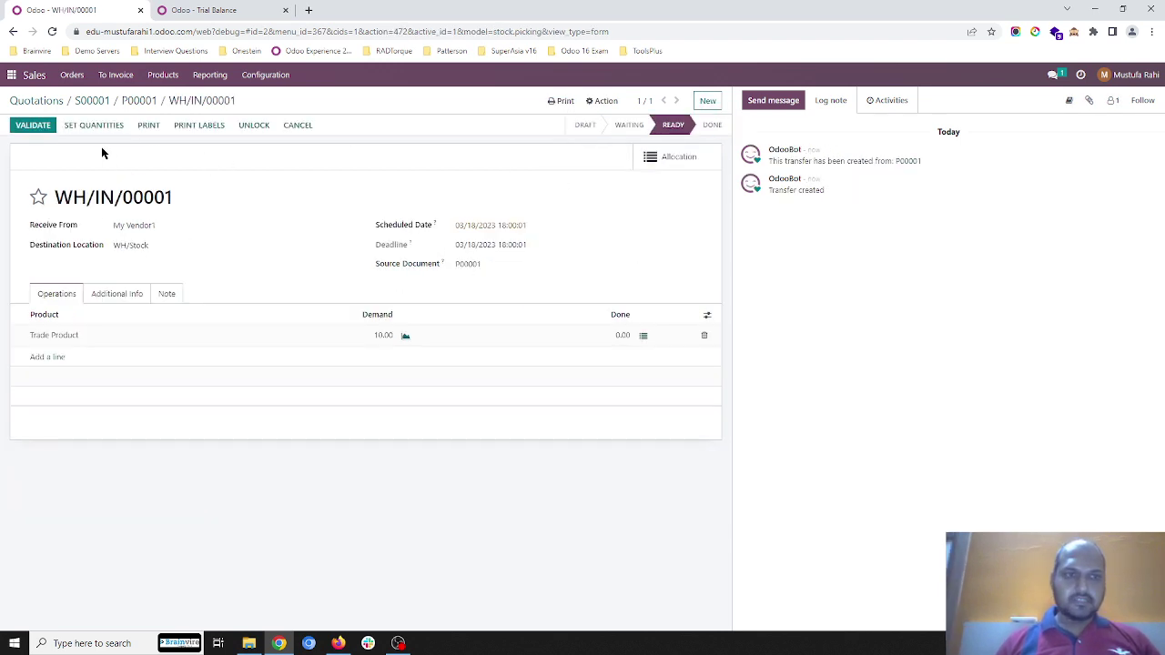
click(94, 124)
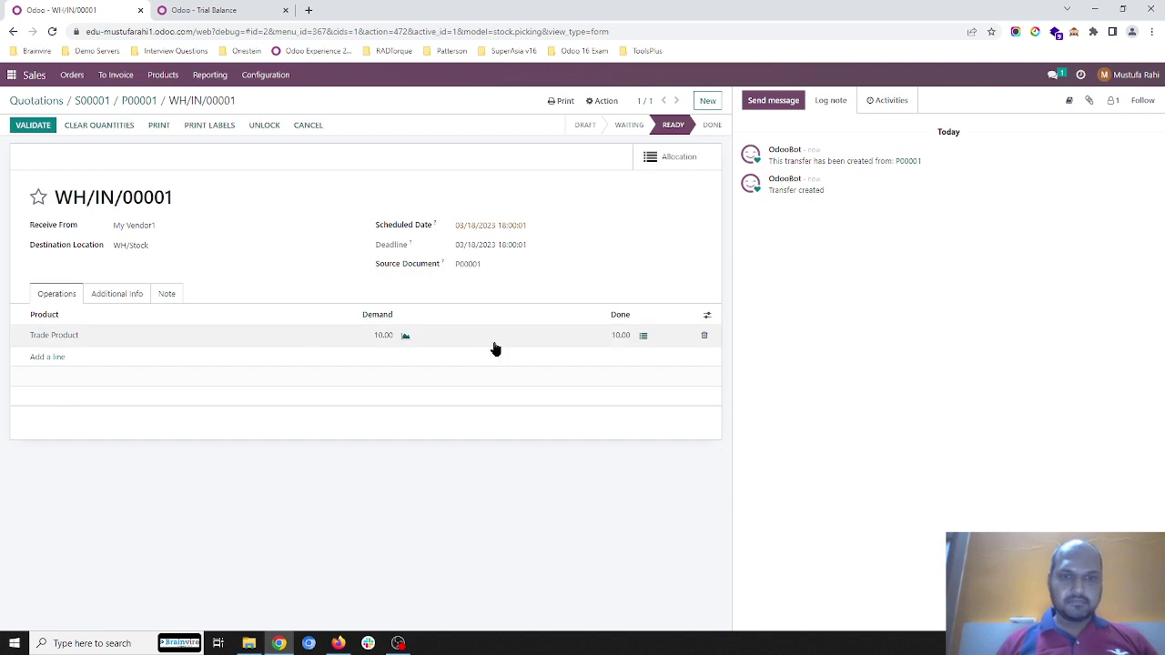
click(35, 127)
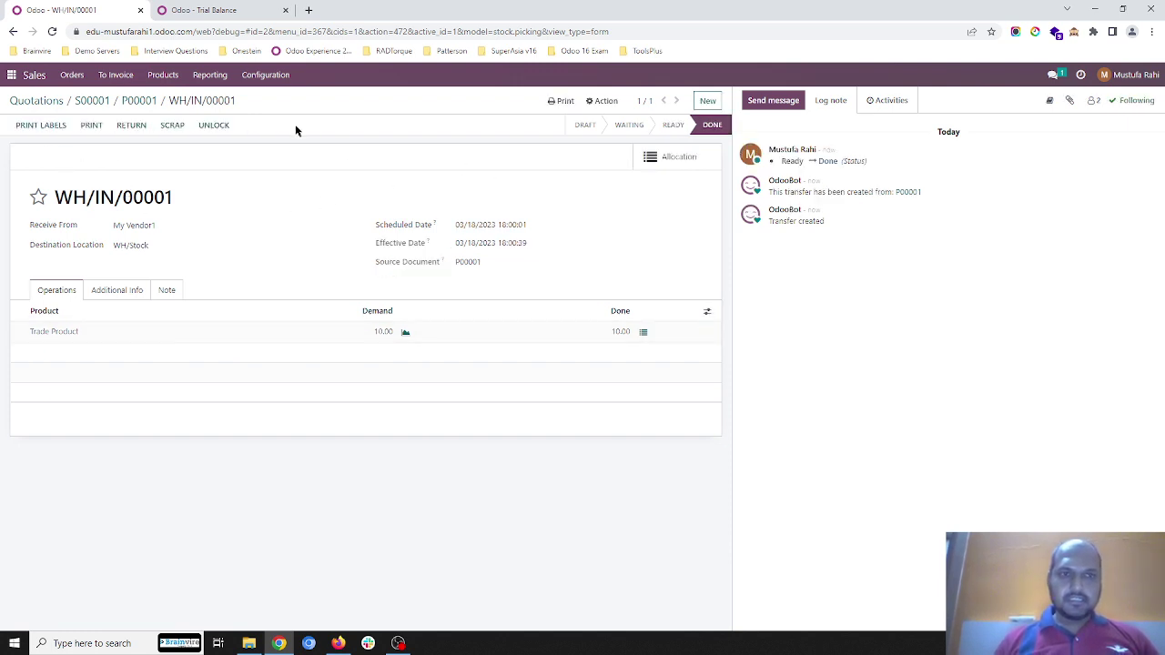
- Reload the Trial Balance report and examine the Inventories and Stock Received (Interim) accounts
click(227, 10)
click(403, 31)
key(Return)
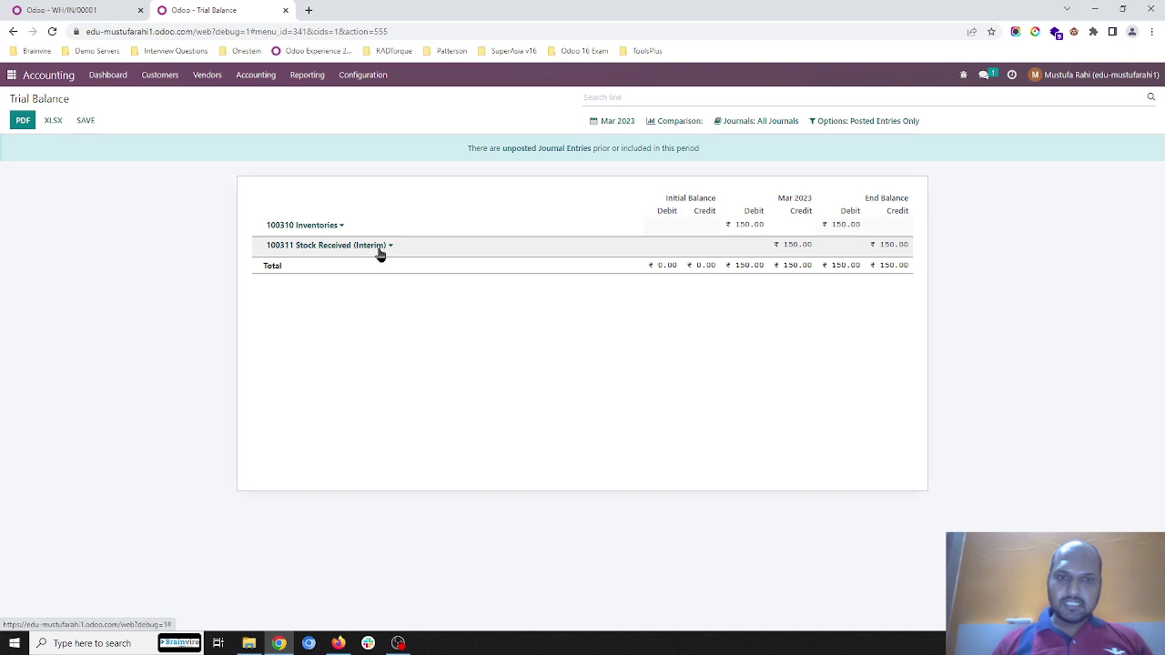
click(390, 248)
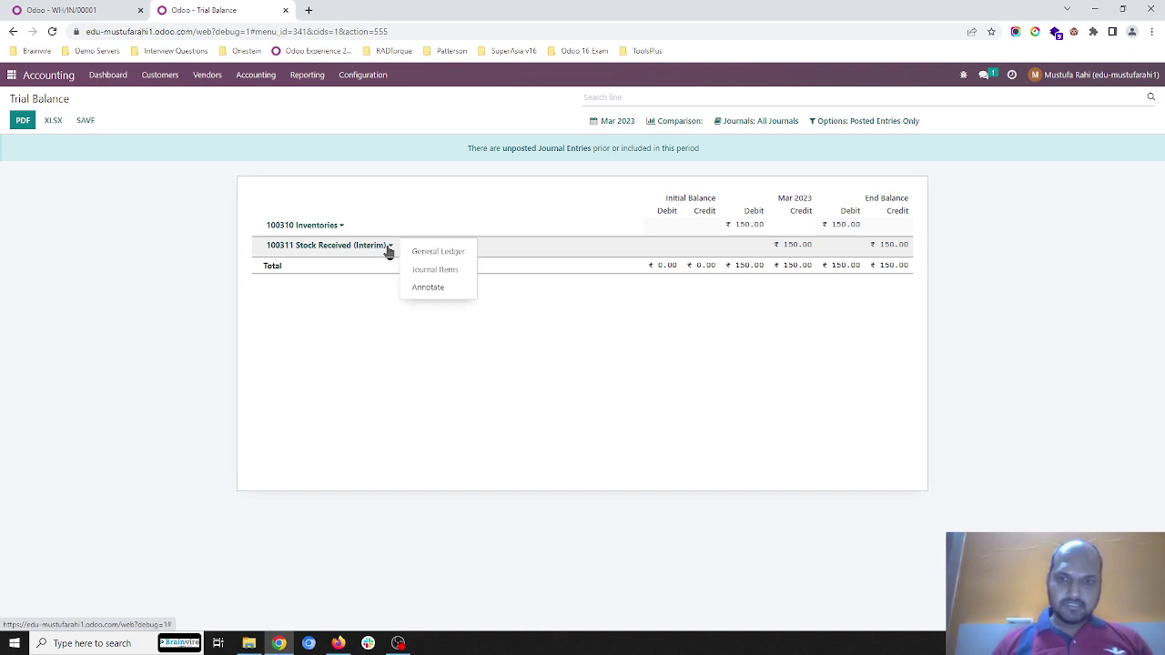
click(390, 247)
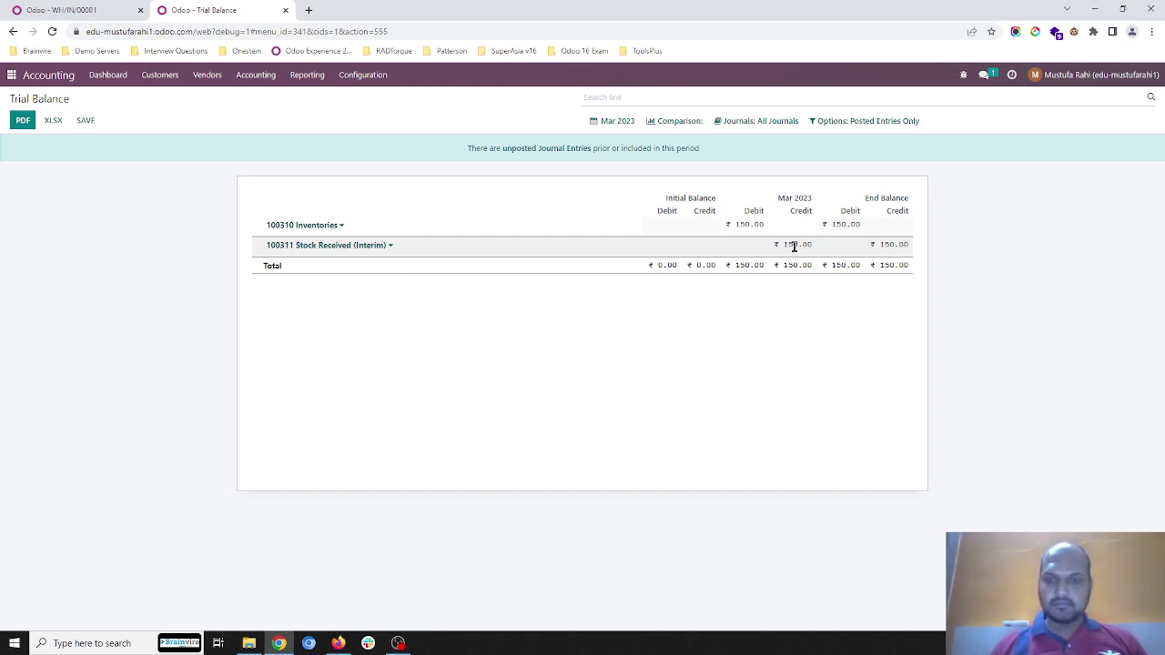
click(343, 225)
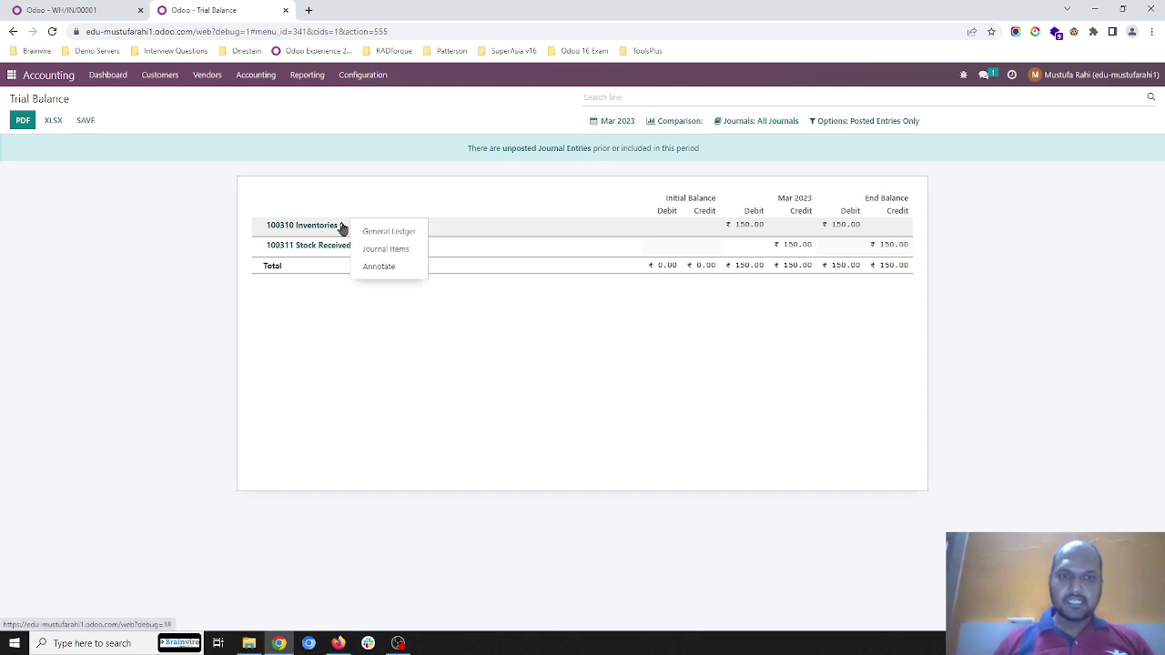
click(342, 226)
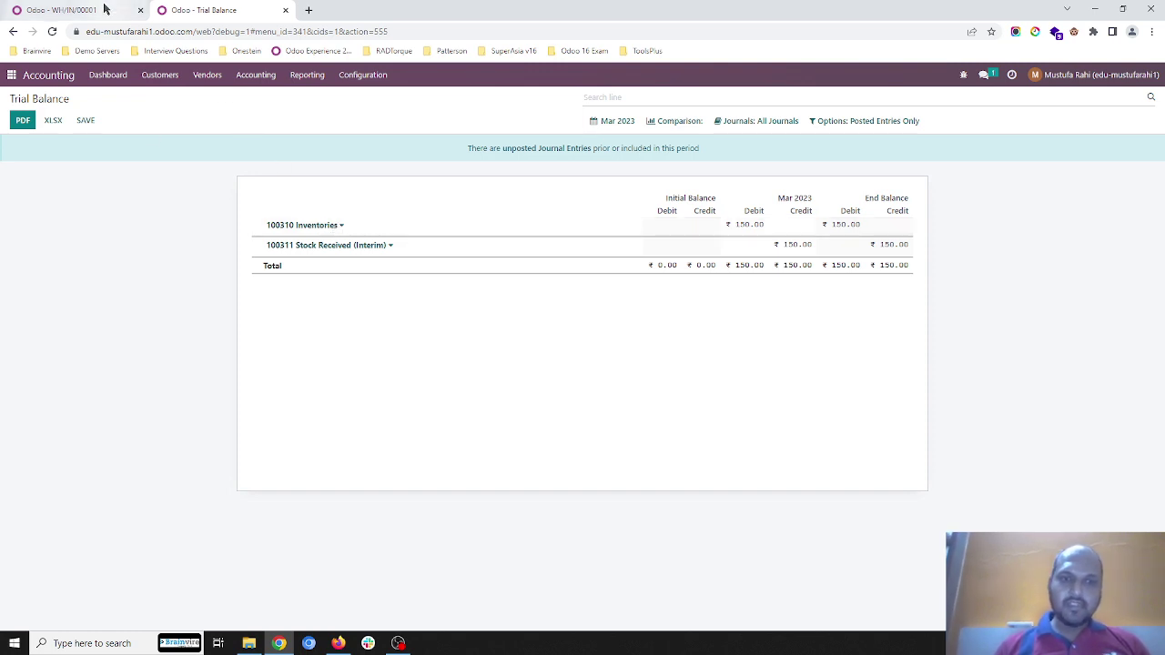
- Return to purchase order P00001, recheck the trial balance, and create a draft vendor bill from the order
click(103, 9)
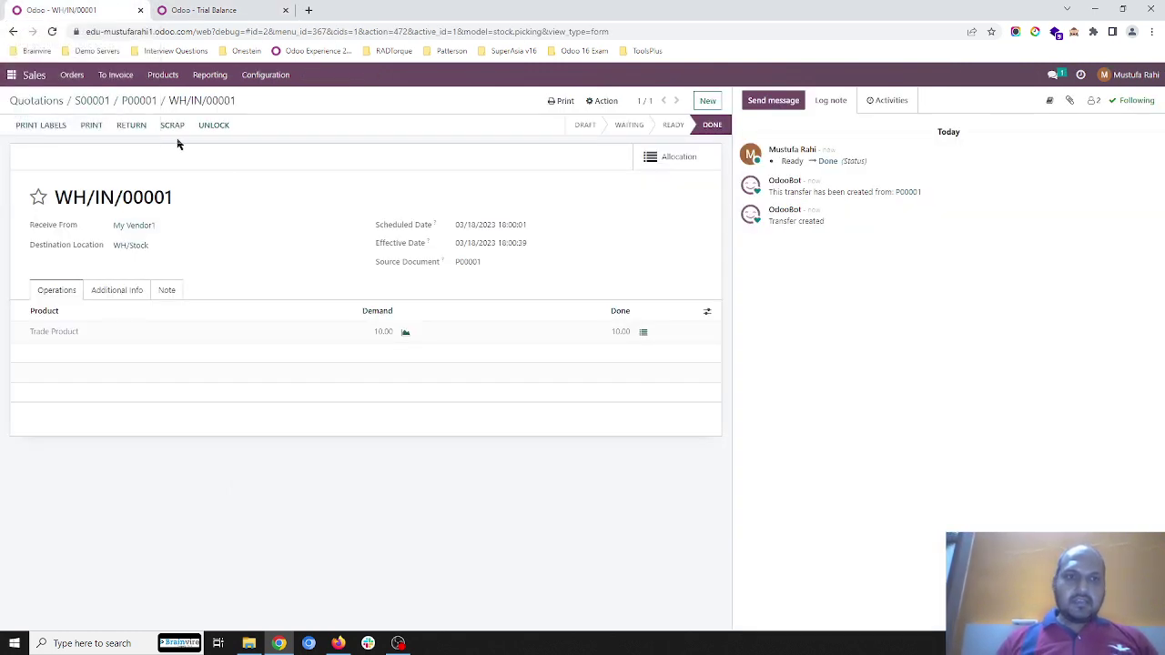
click(134, 101)
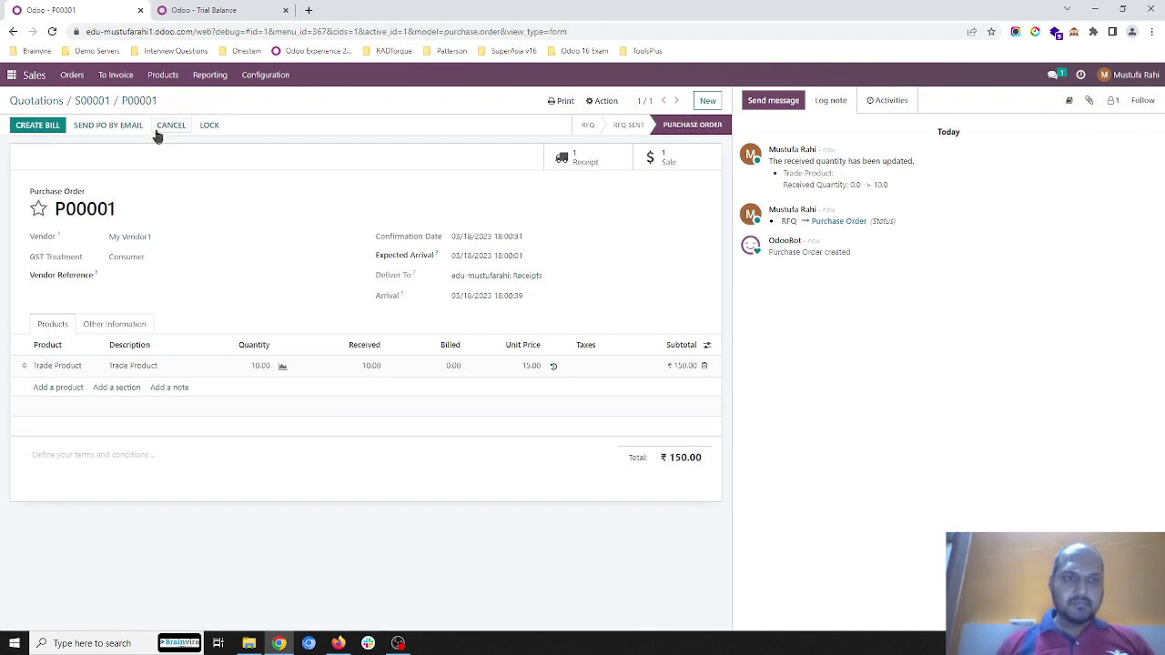
click(269, 9)
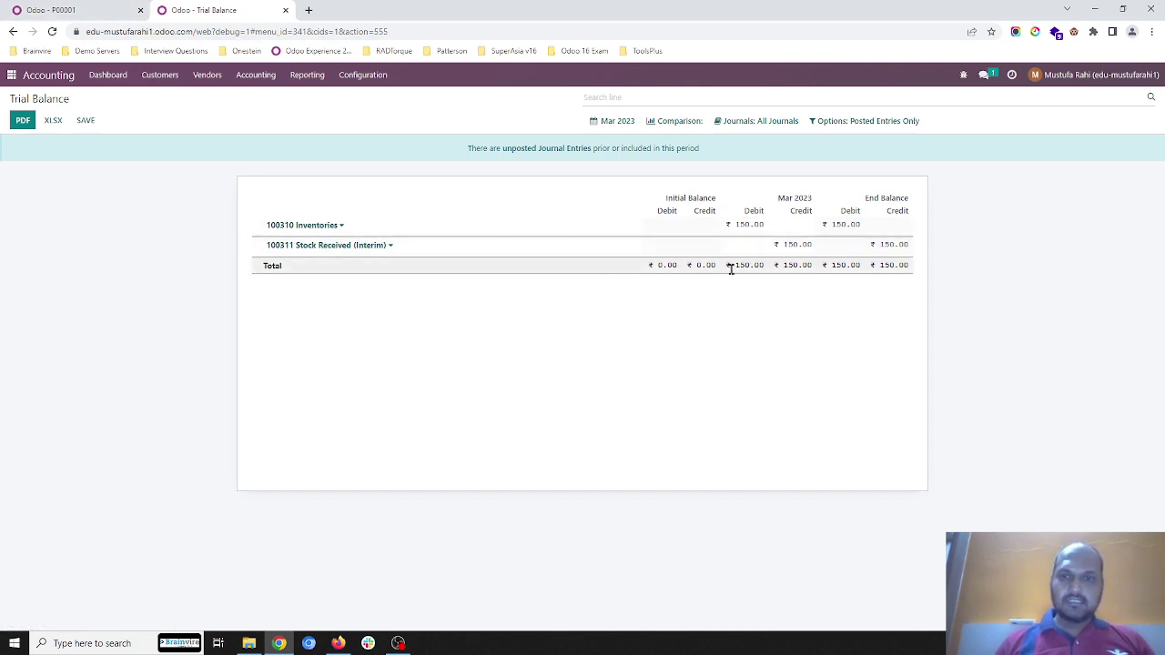
click(101, 16)
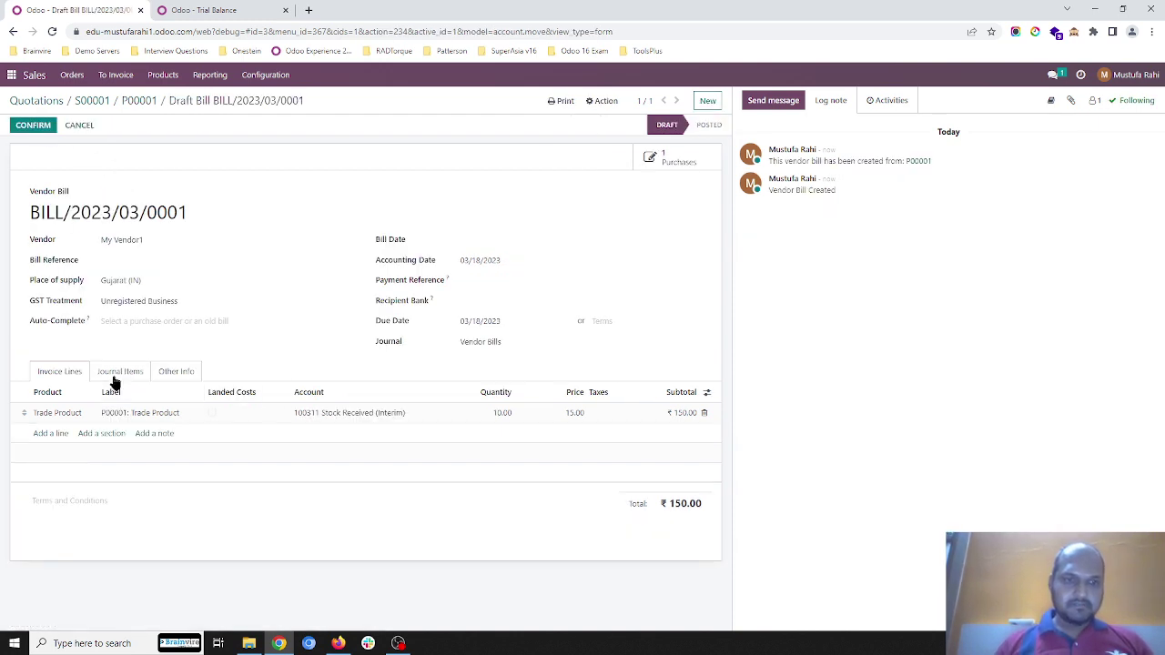
- Review the draft vendor bill's journal items, set its bill date to 03/18/2023, and confirm the bill
click(117, 373)
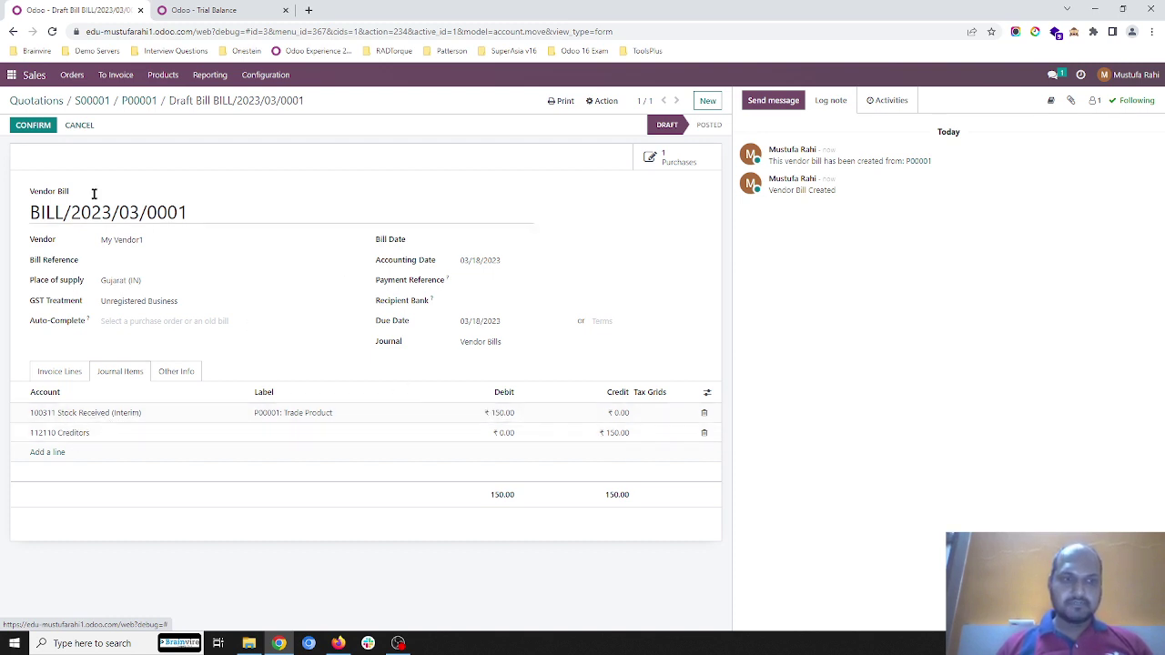
click(33, 126)
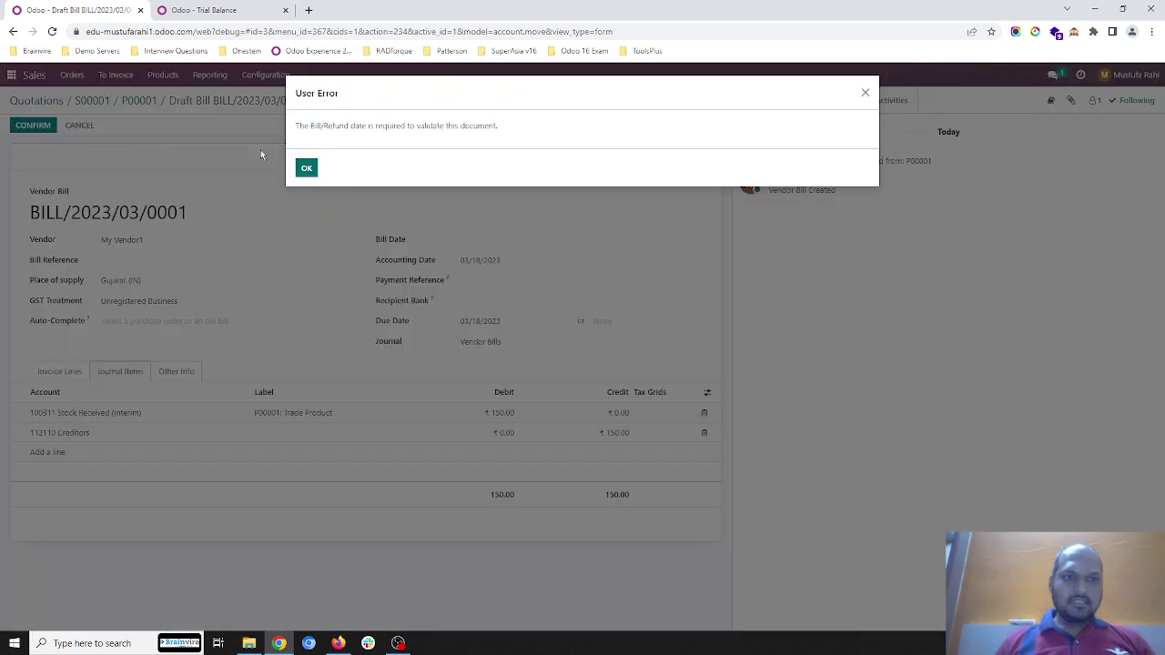
click(308, 170)
click(500, 240)
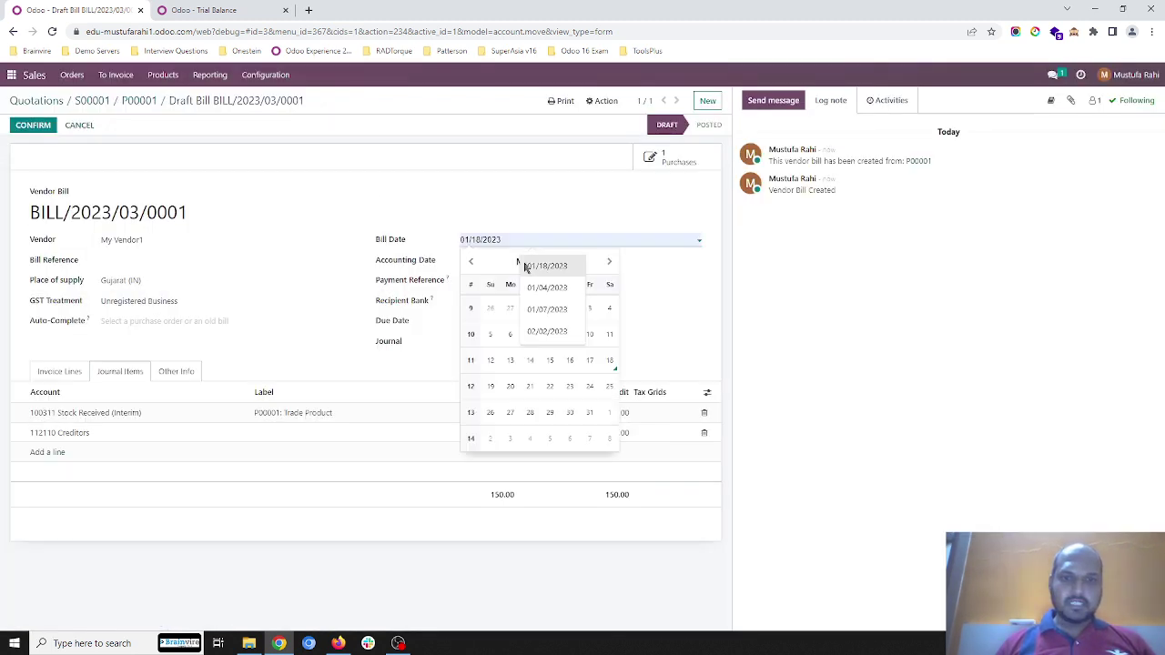
click(609, 362)
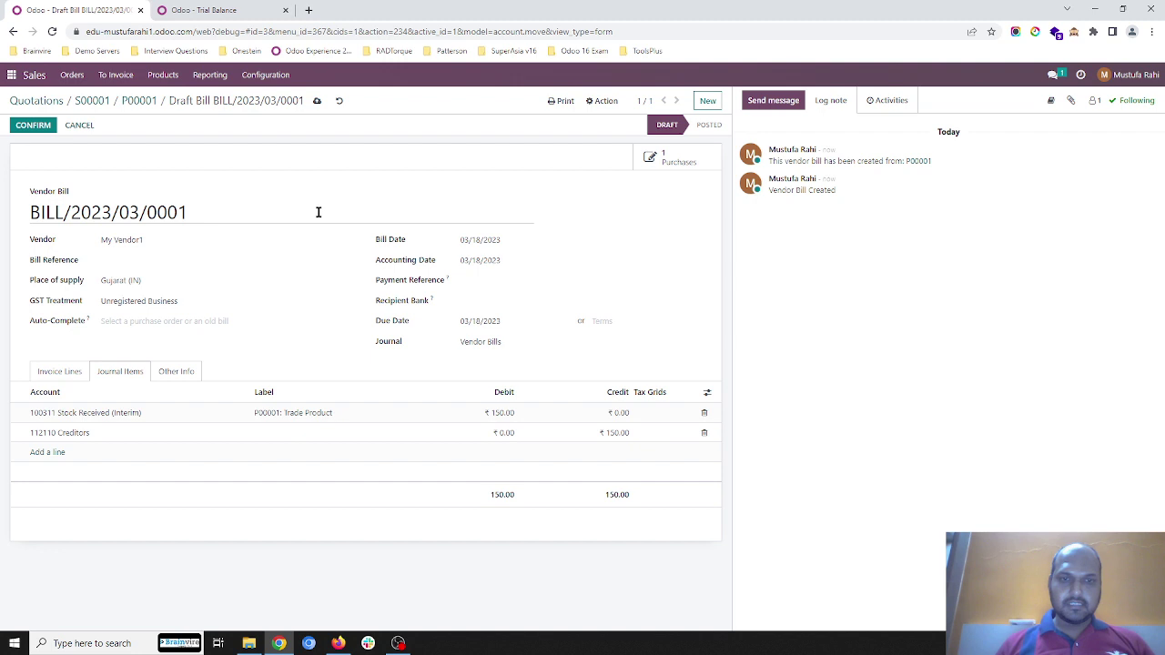
click(36, 127)
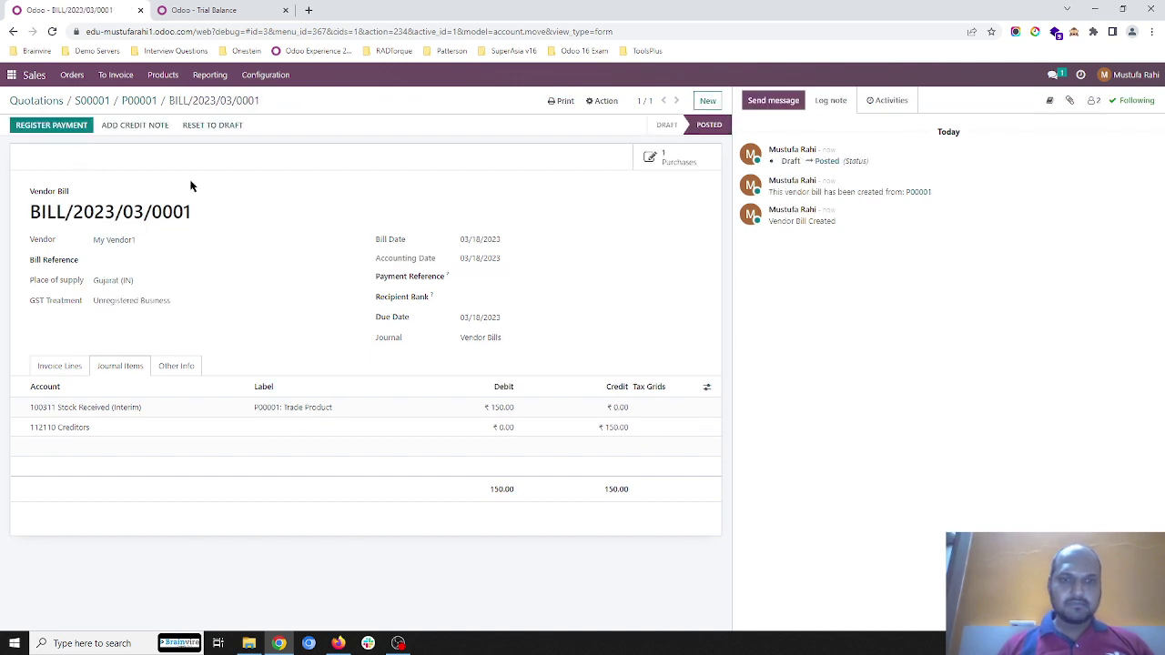
- Reload the Trial Balance report and examine the Inventories, Stock Received (Interim) and Creditors accounts
click(164, 13)
click(410, 31)
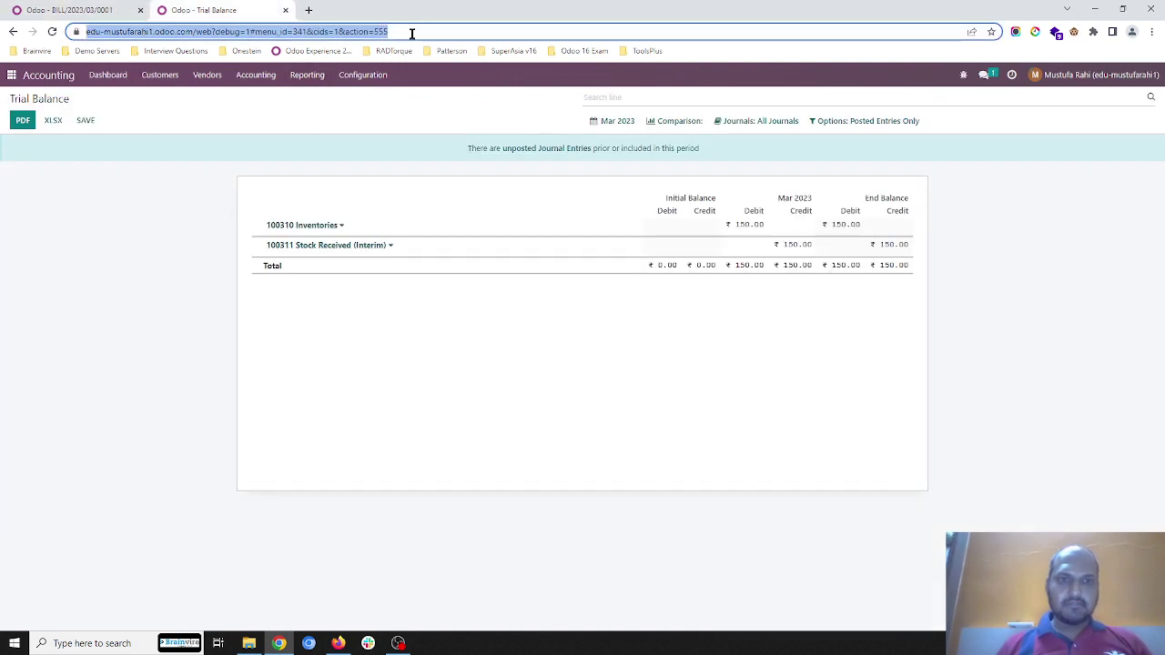
key(Return)
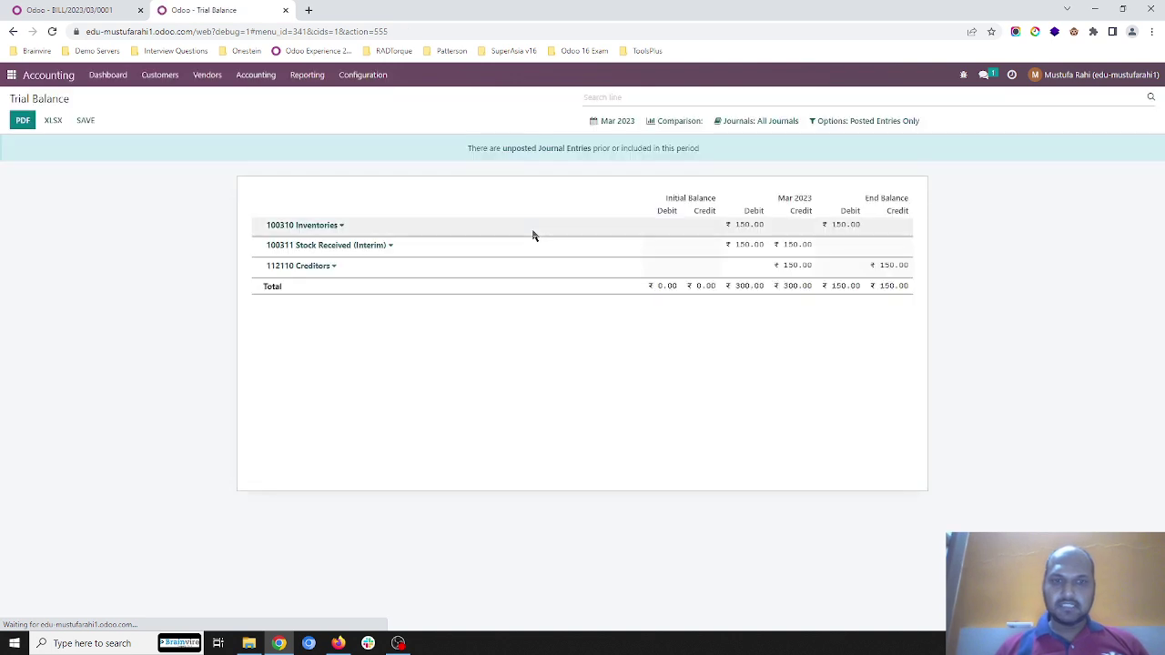
double_click(749, 224)
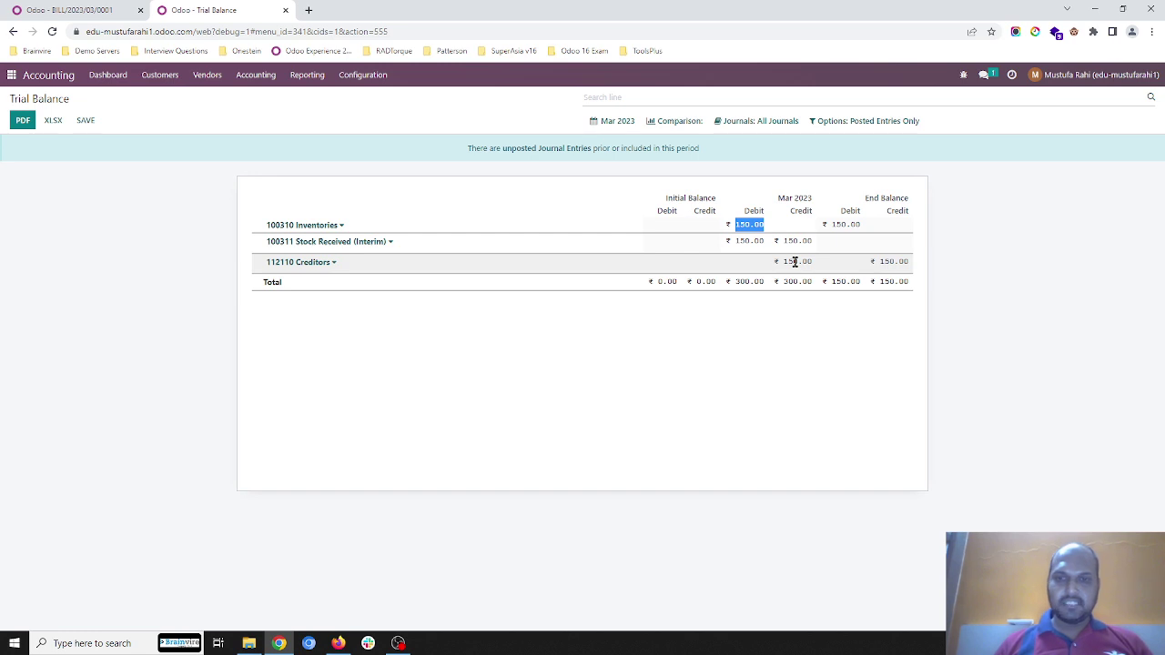
- Open delivery WH/OUT/00001 from sales order S00001 and validate it with the full reserved quantity of Trade Product
click(94, 9)
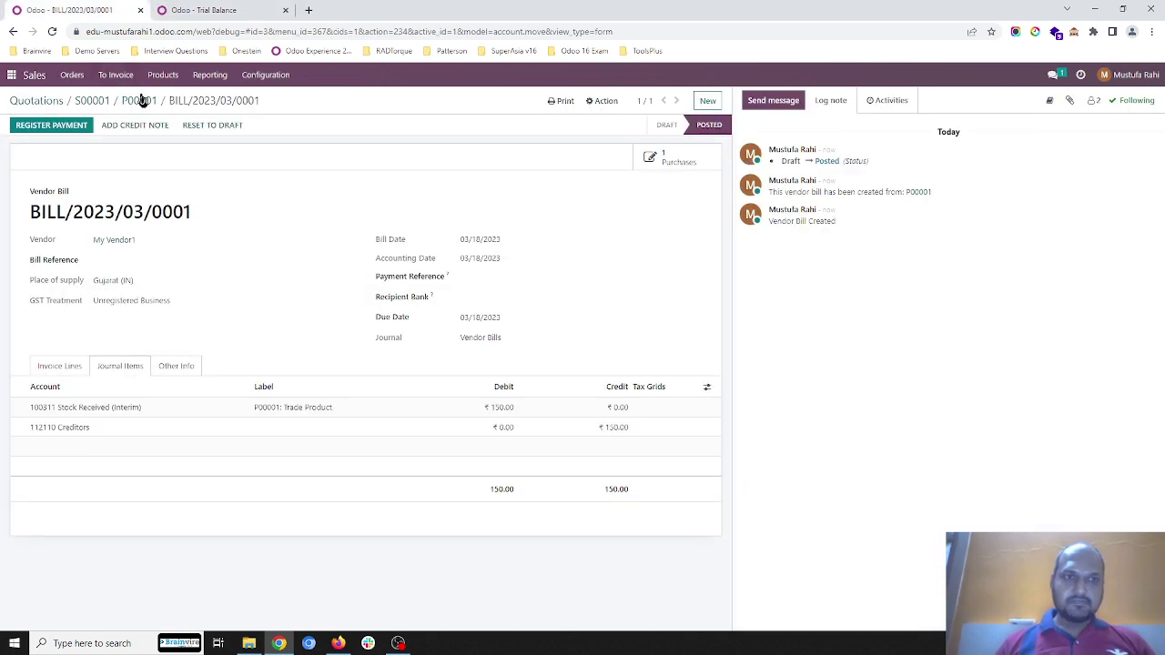
click(92, 100)
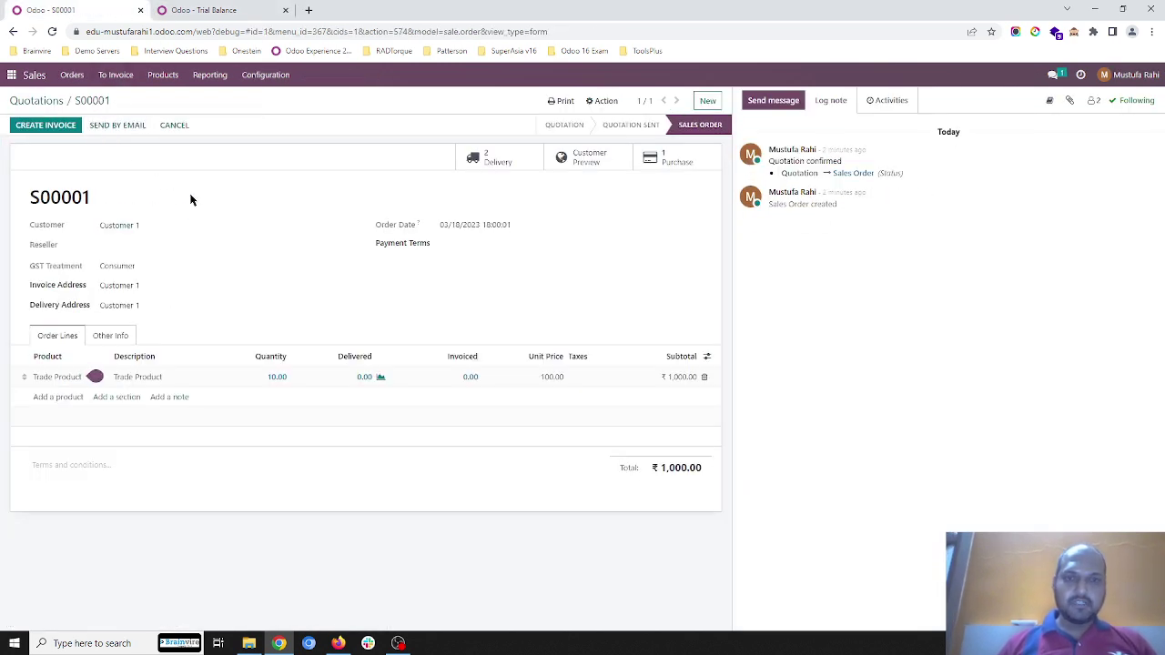
click(472, 162)
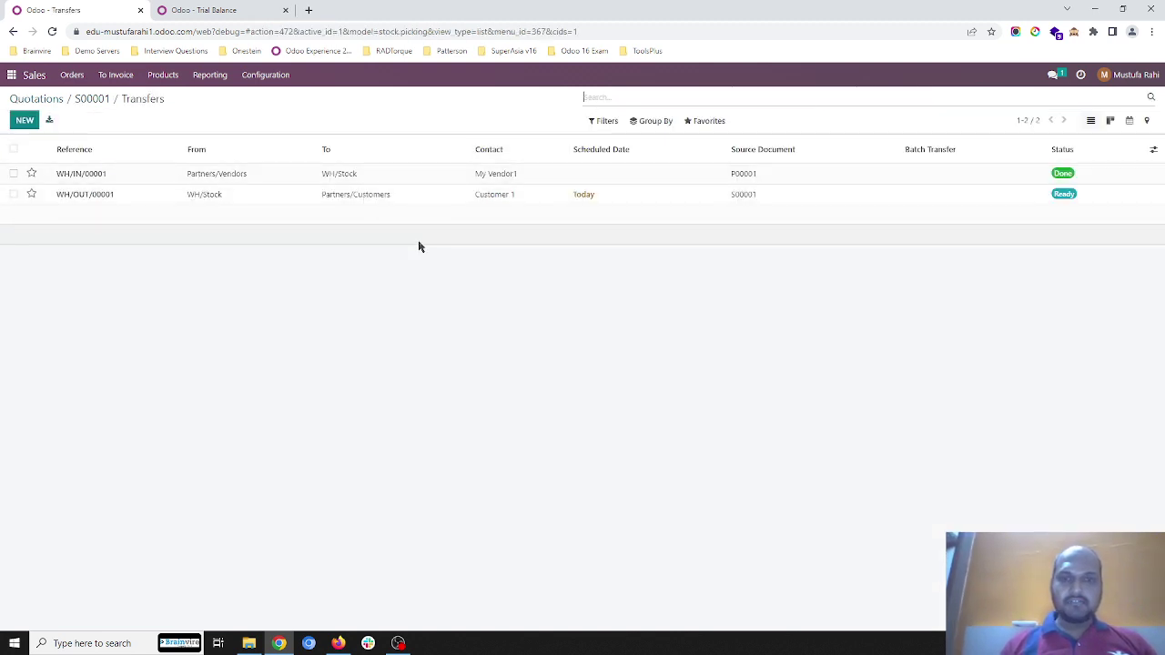
click(332, 198)
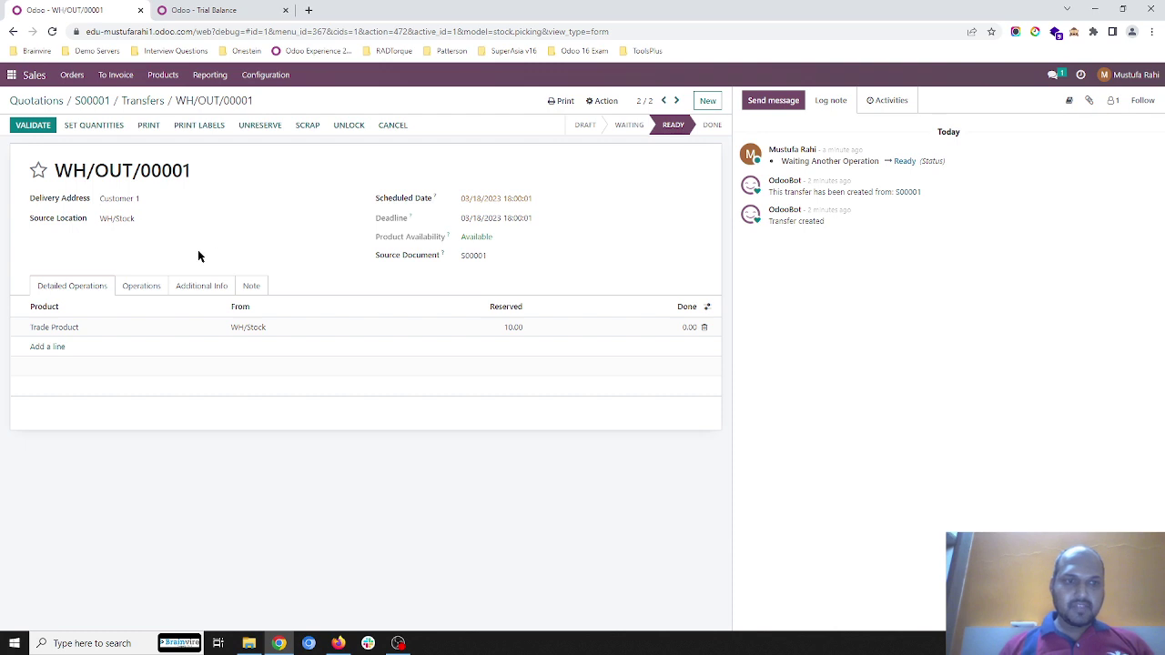
click(113, 125)
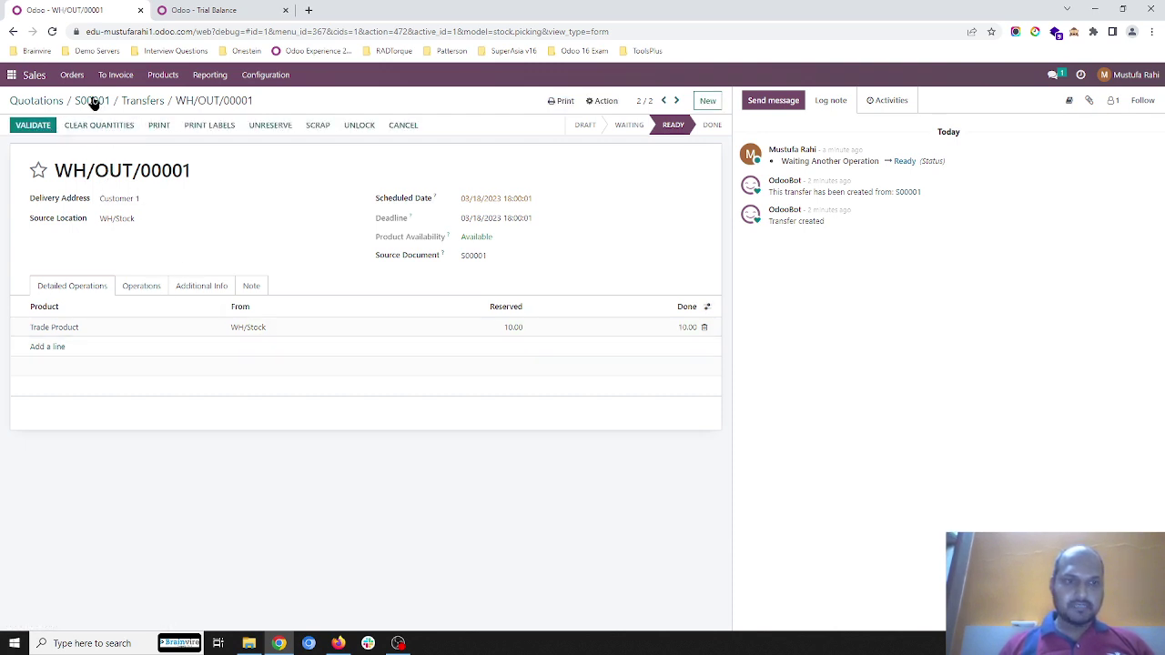
click(26, 128)
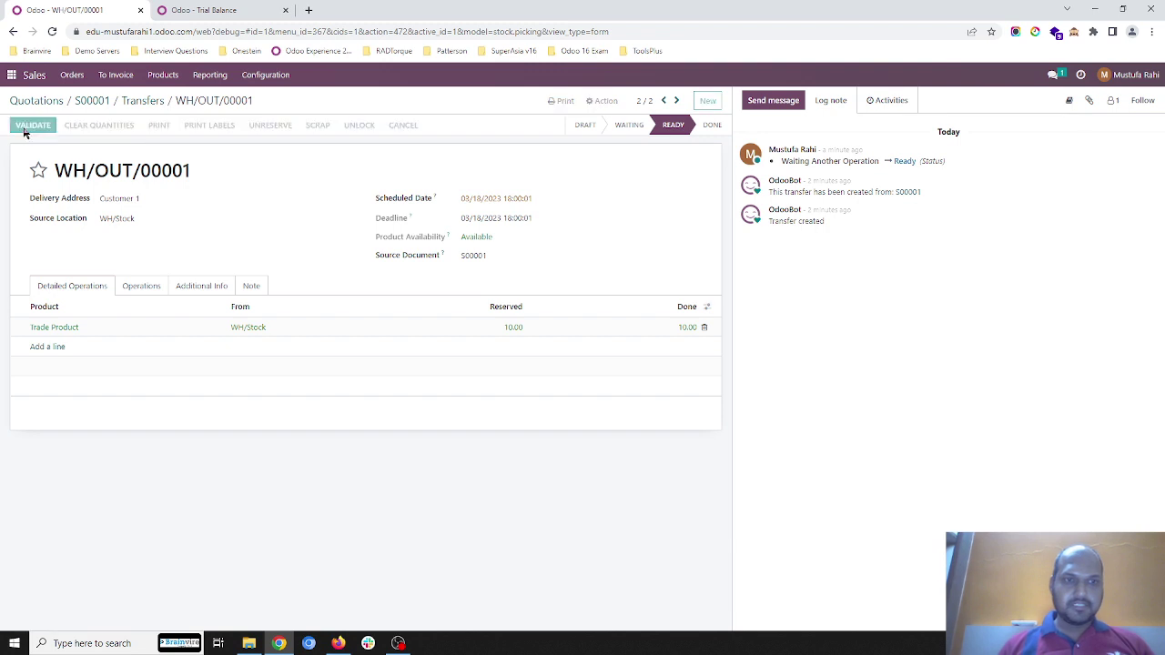
- Reload the Trial Balance report and examine how the delivery affects the Inventories and Stock Delivered (Interim) accounts
click(244, 12)
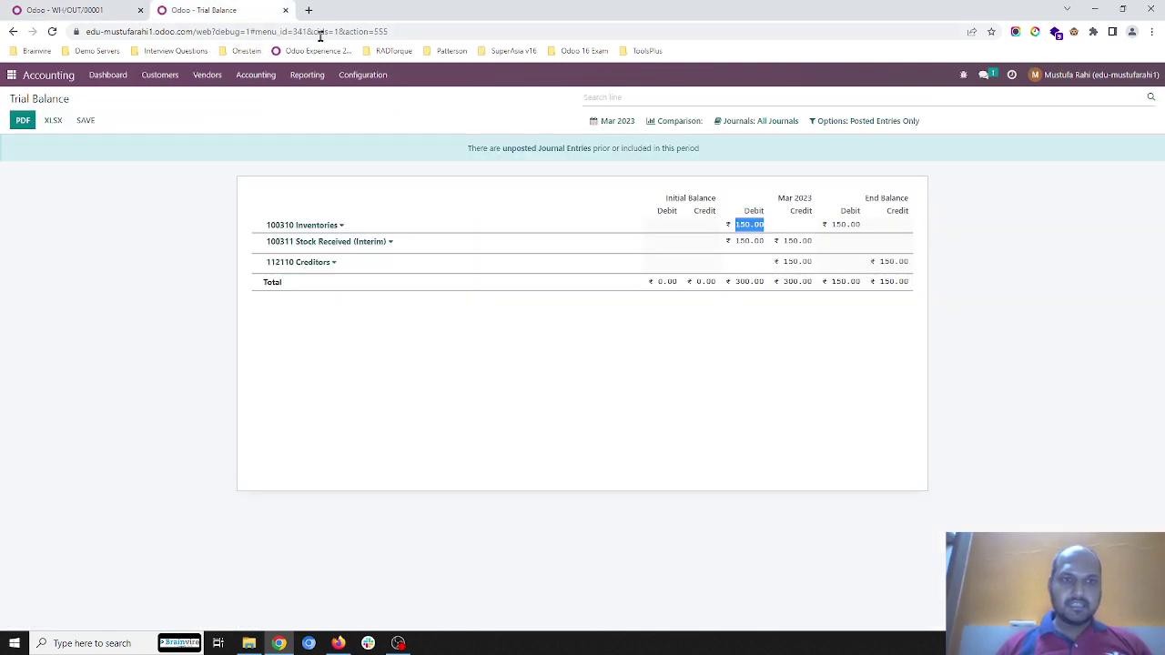
click(401, 34)
key(Return)
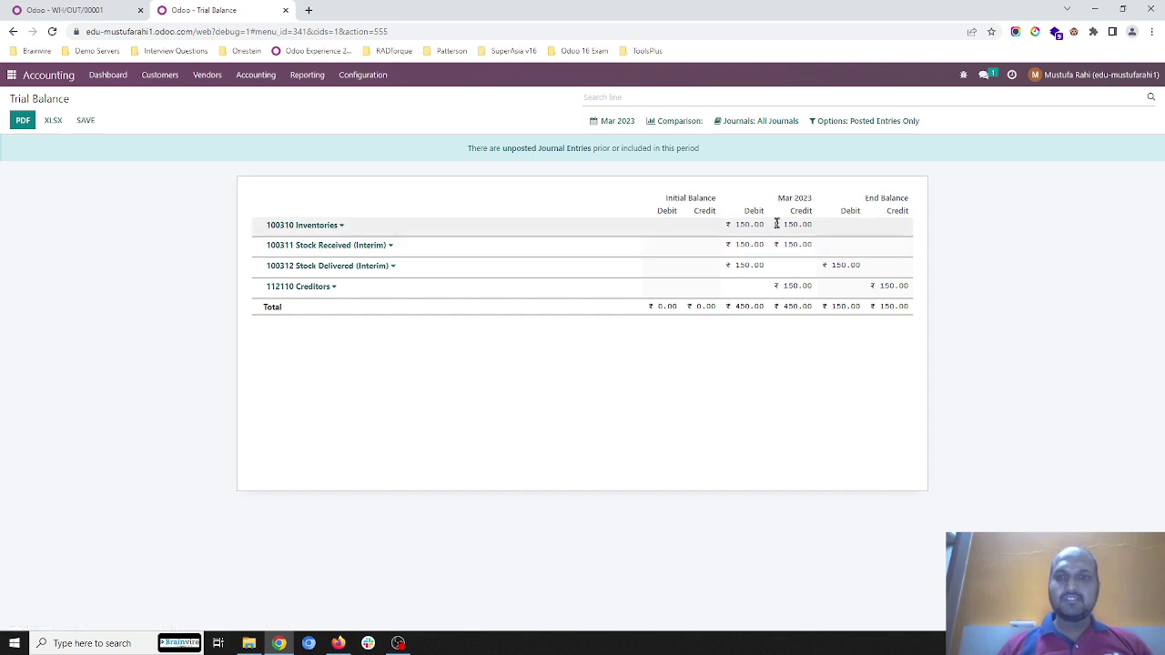
- Return to sales order S00001 and create a regular draft invoice from it
click(64, 11)
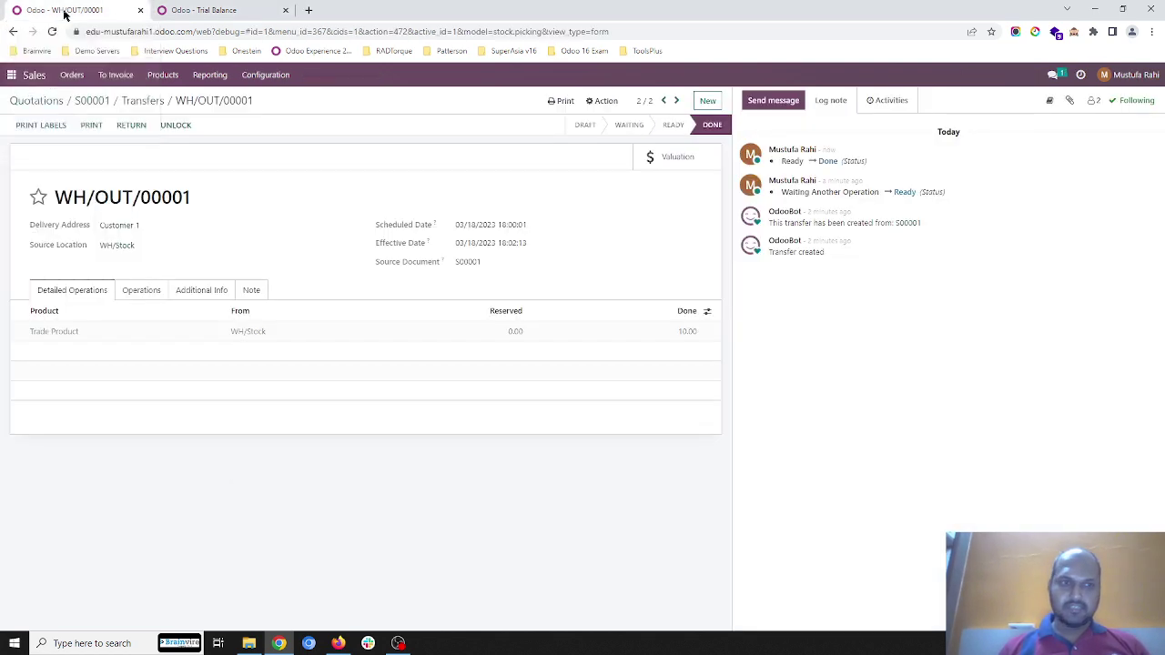
click(141, 100)
click(91, 100)
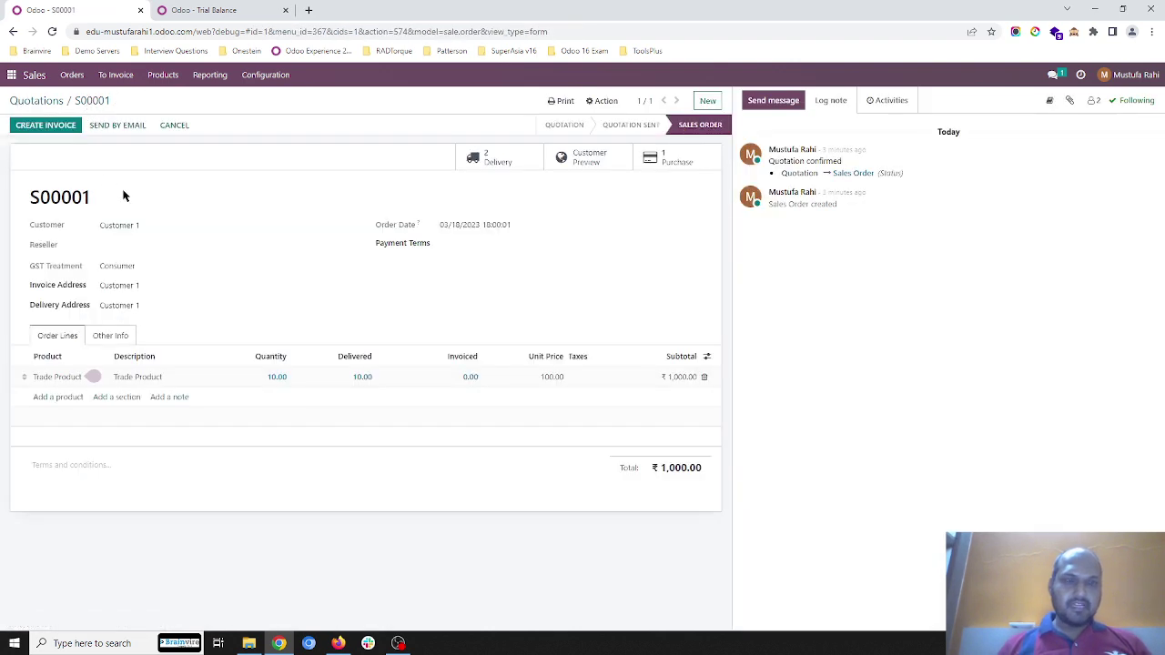
click(46, 125)
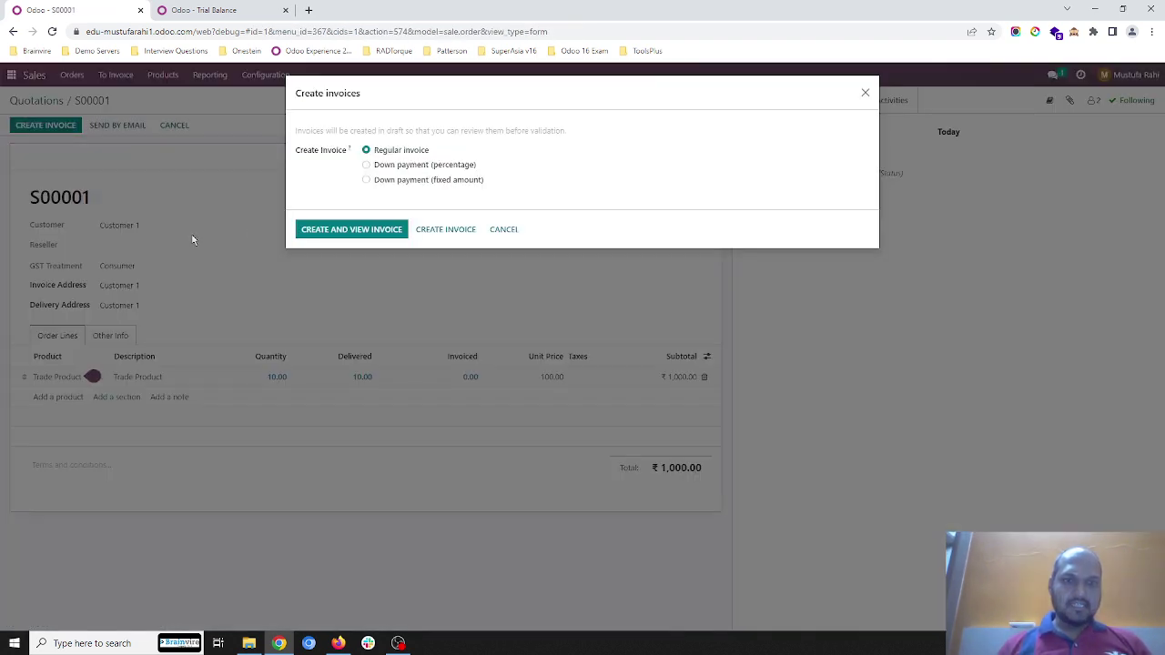
click(337, 234)
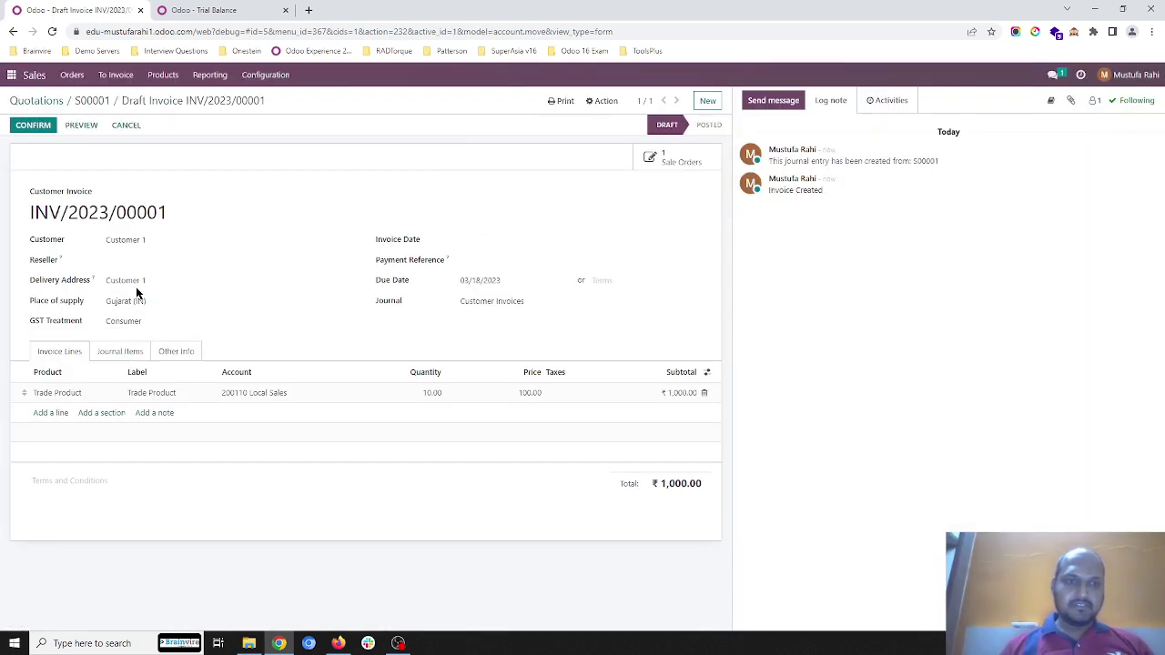
- Check the draft customer invoice's journal items, confirm the invoice, and review the posted journal items
click(130, 352)
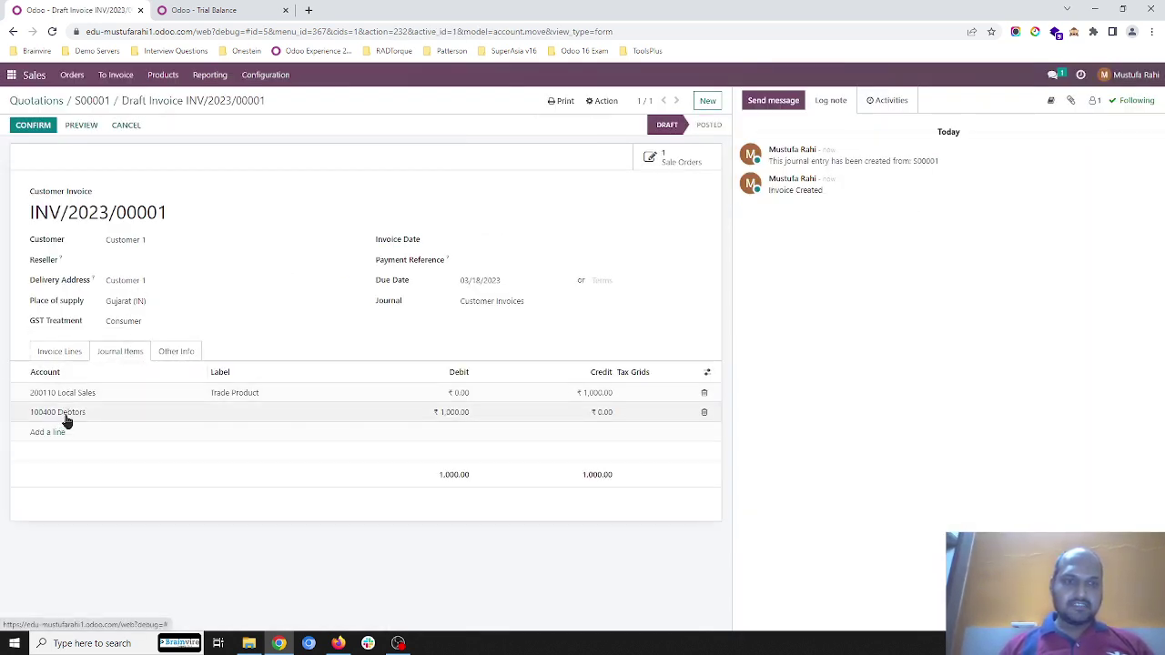
click(59, 355)
click(35, 128)
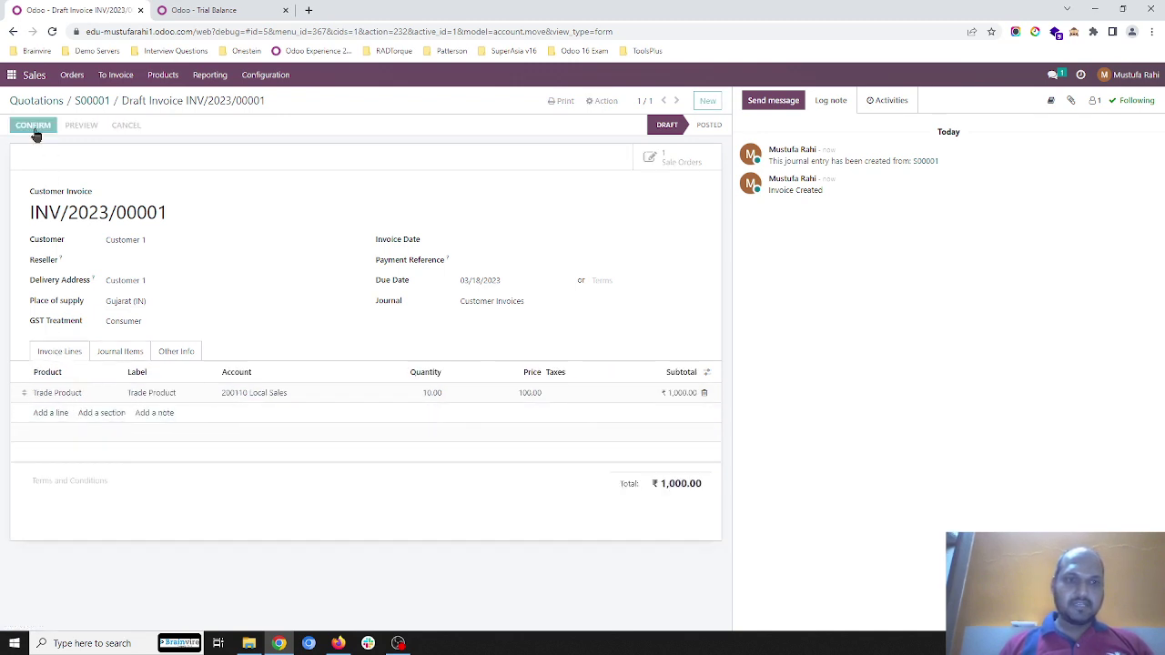
click(113, 350)
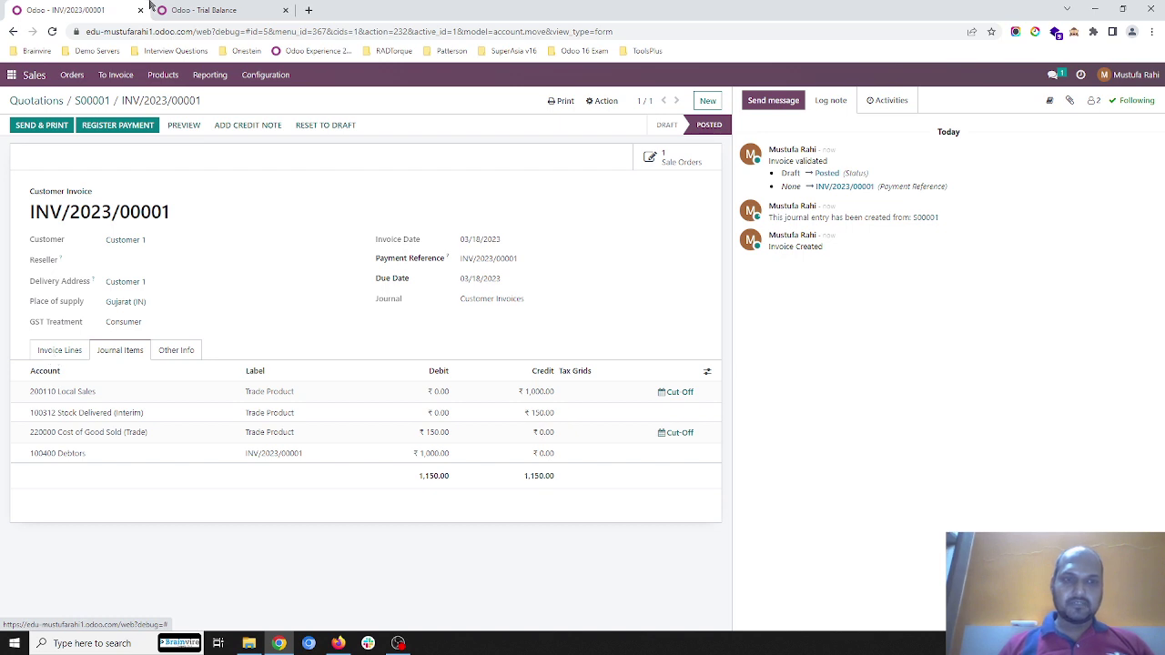
- Reload the Trial Balance report and examine the Debtors, Local Sales and Cost of Good Sold (Trade) accounts
click(200, 10)
click(394, 31)
key(Return)
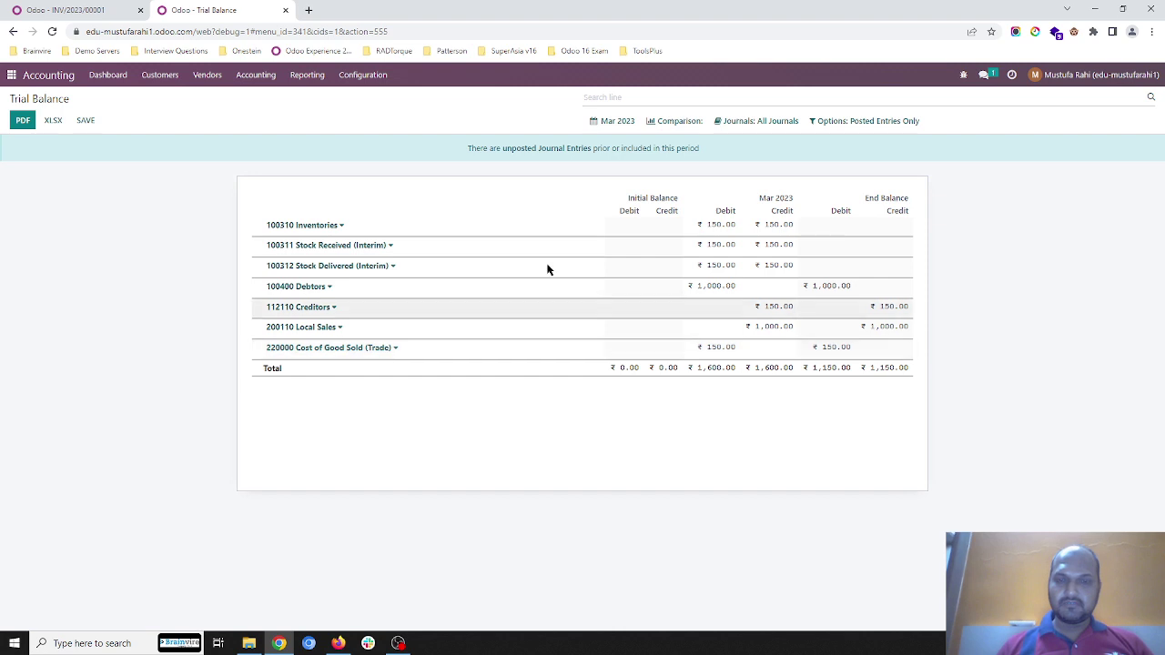
- Open the Profit and Loss report and expand Operating Income and Cost of Revenue to examine their accounts
click(315, 80)
click(325, 127)
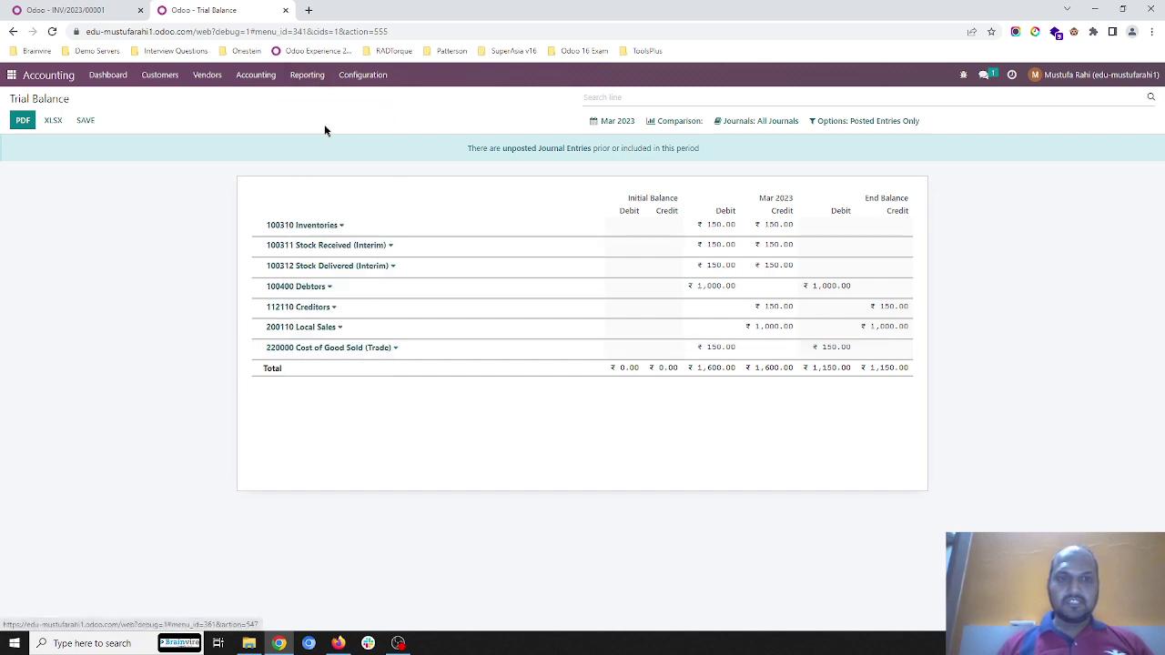
click(259, 278)
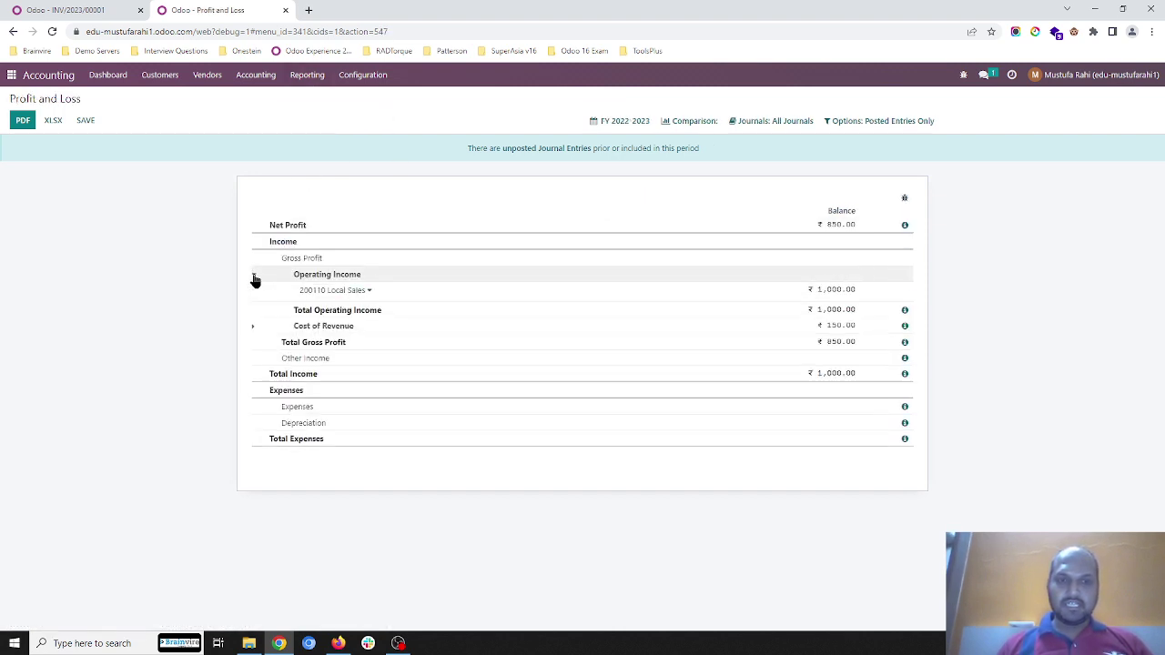
click(258, 330)
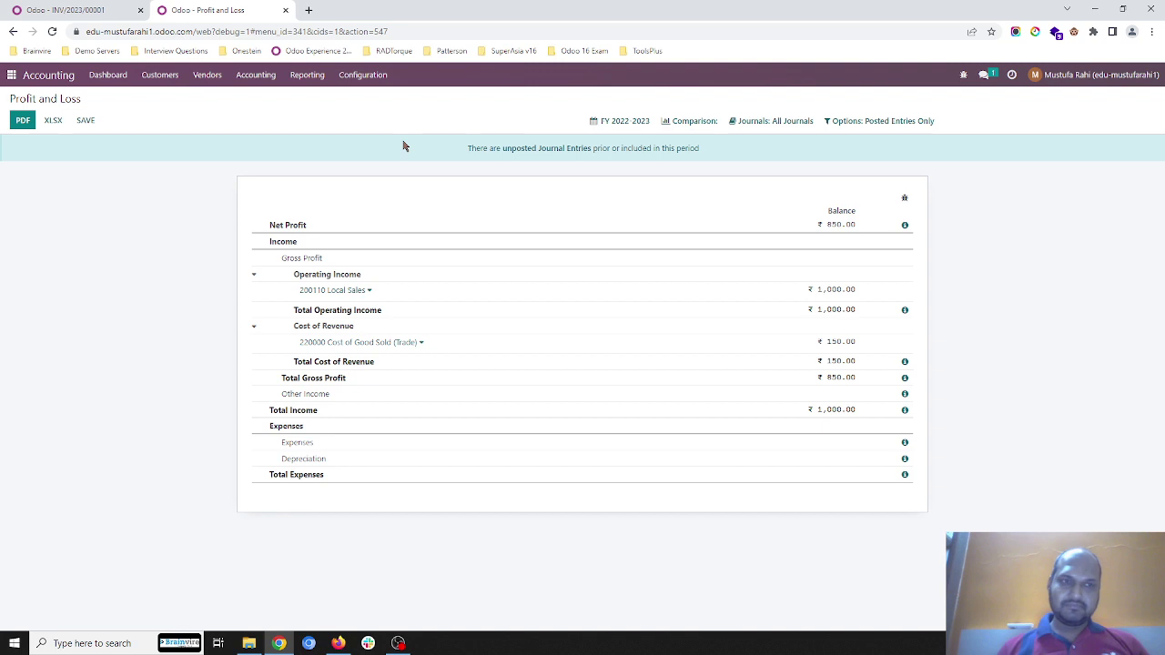
- Return to sales order S00001 and open its list of linked transfers
click(87, 13)
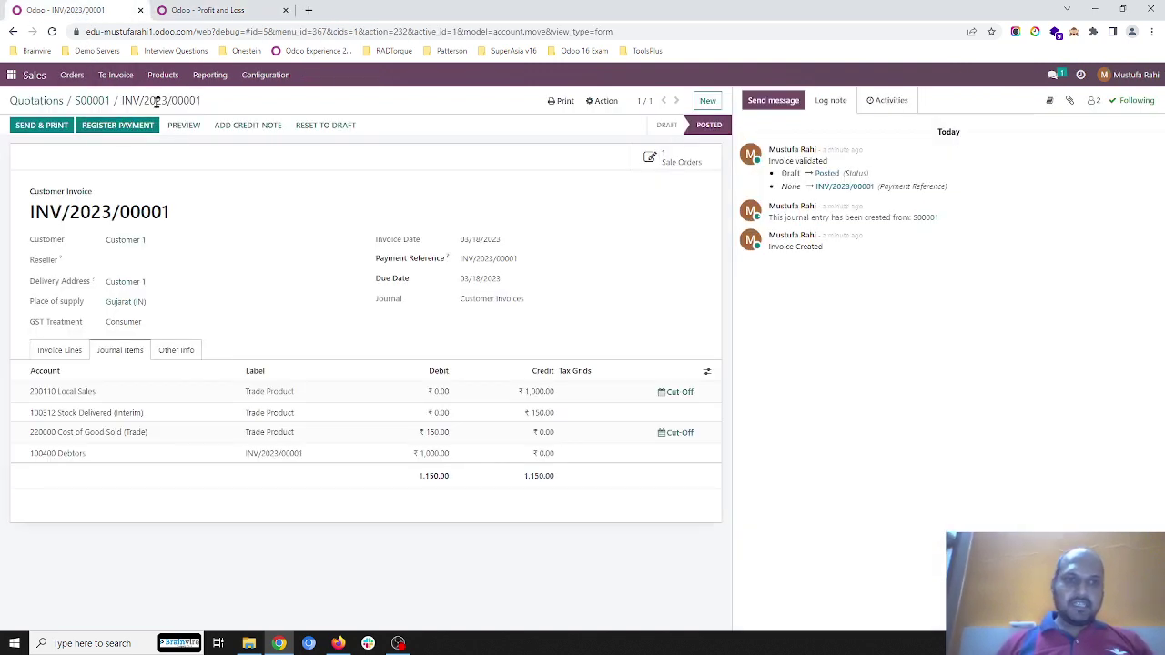
click(92, 101)
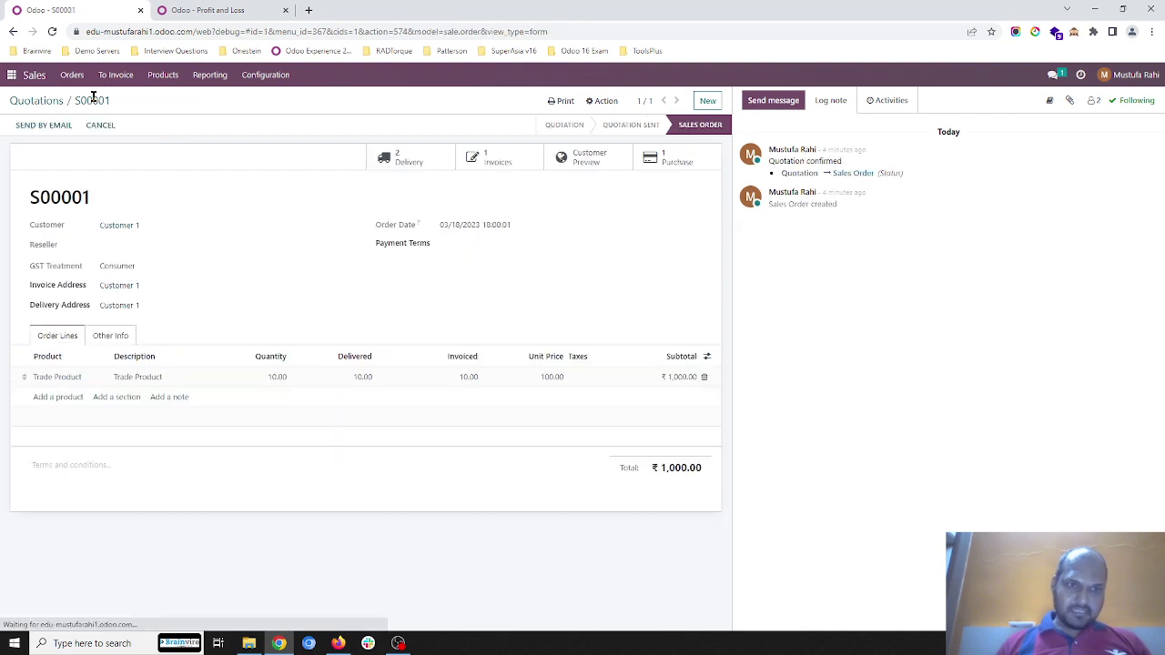
click(410, 159)
- Reopen the Trial Balance report in the Accounting browser tab to check the balances before the return
click(232, 10)
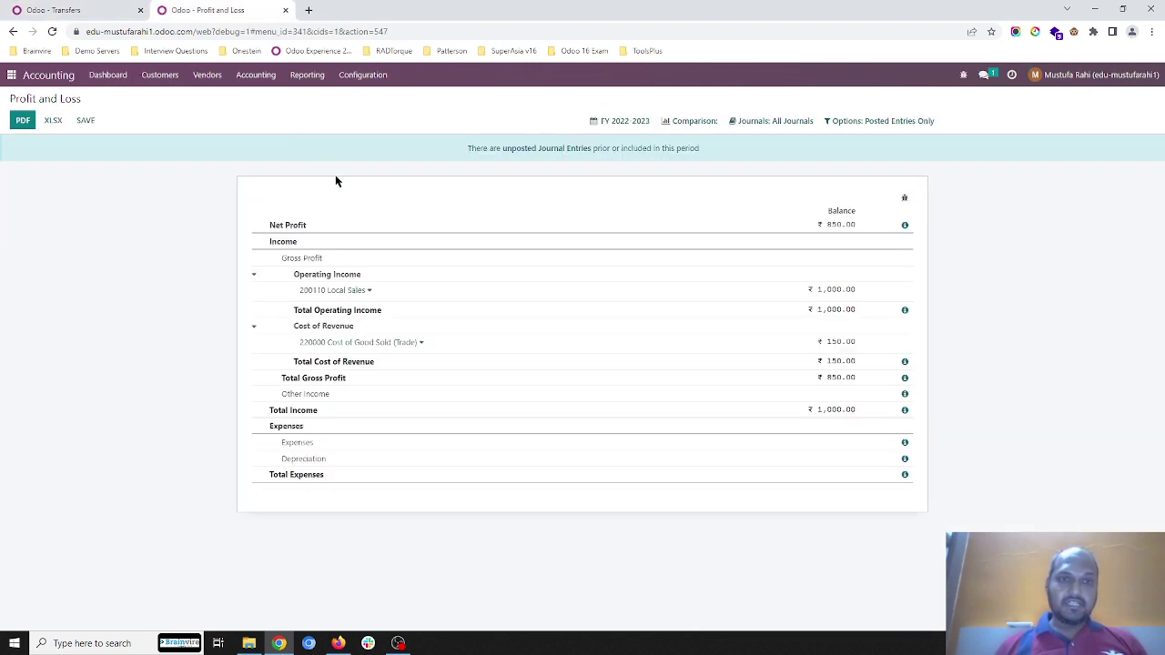
click(307, 75)
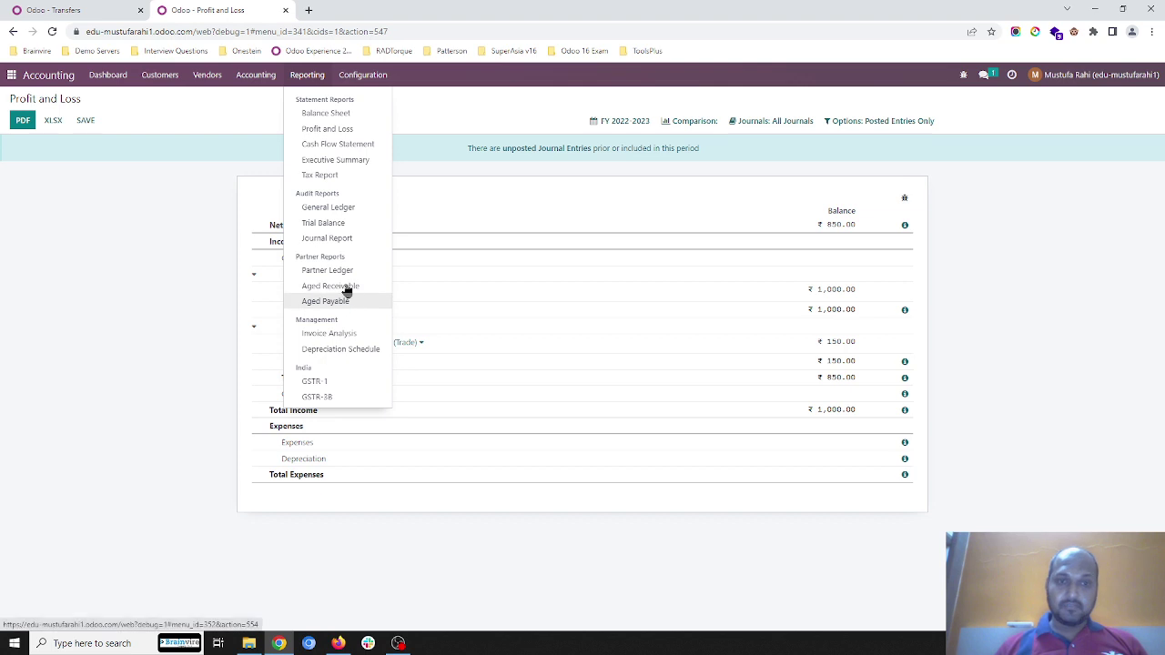
click(339, 224)
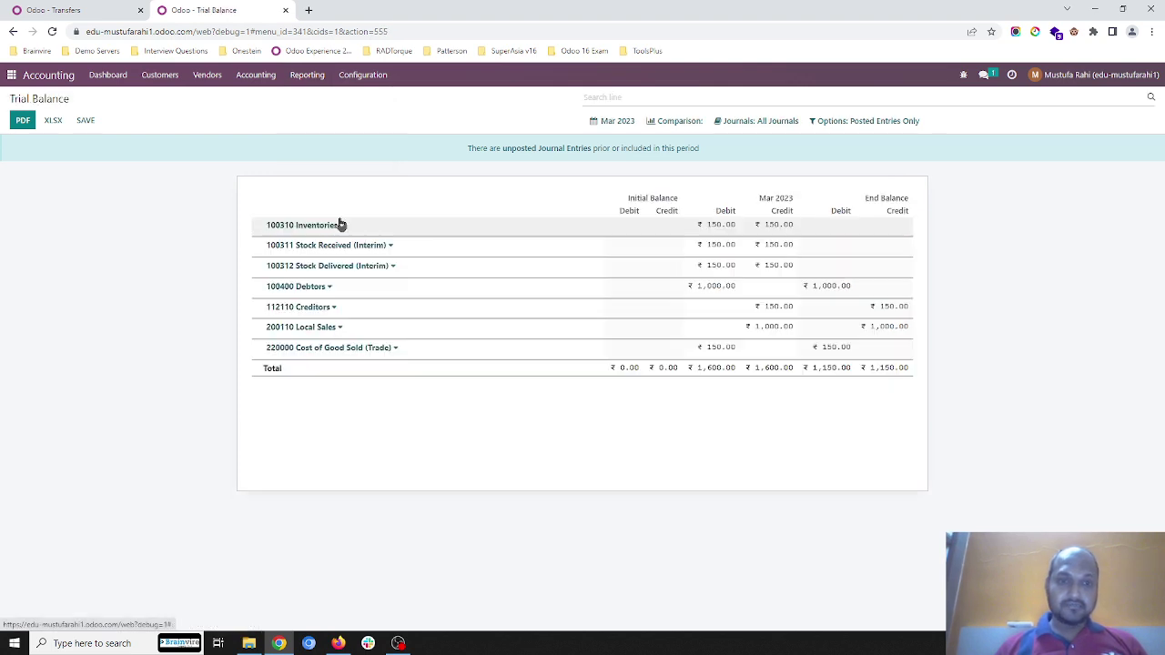
- Create a return of 1 unit of Trade Product from delivery WH/OUT/00001, fill in its done quantity and validate it
click(105, 10)
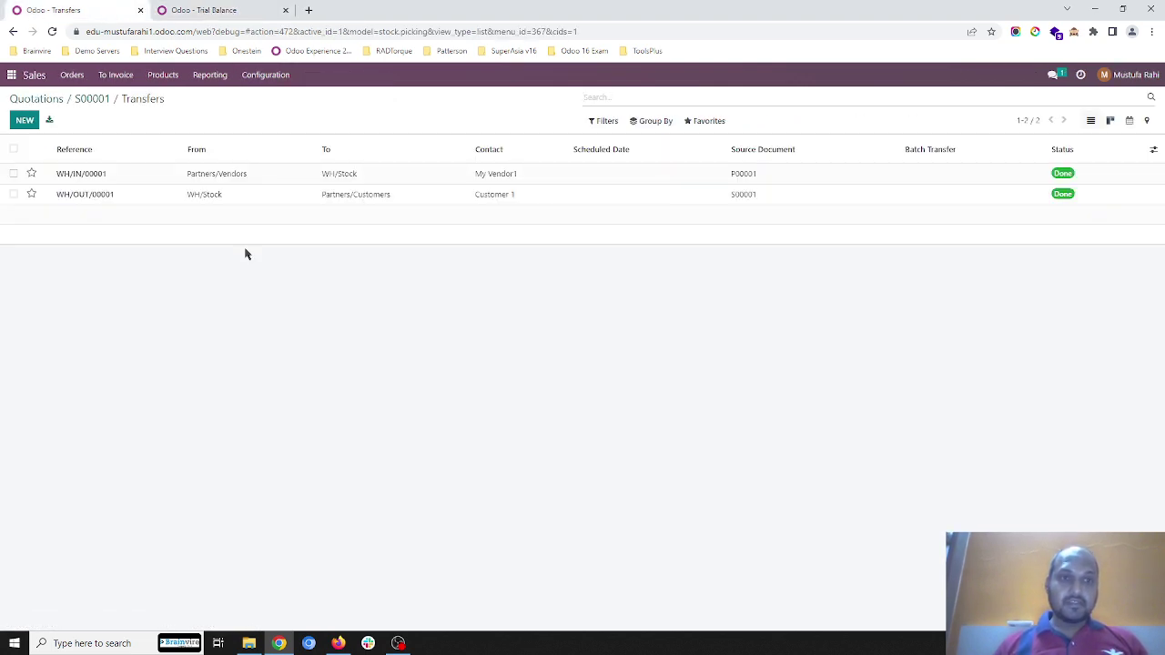
click(233, 197)
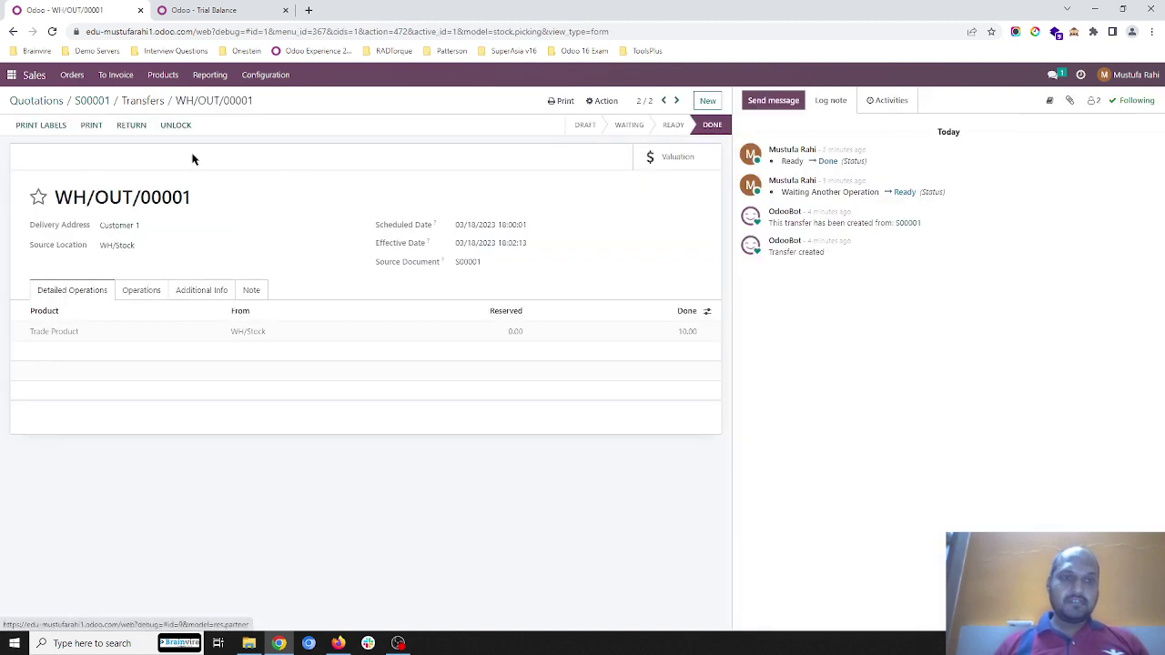
click(132, 126)
click(550, 159)
text(1)
key(shift+Tab)
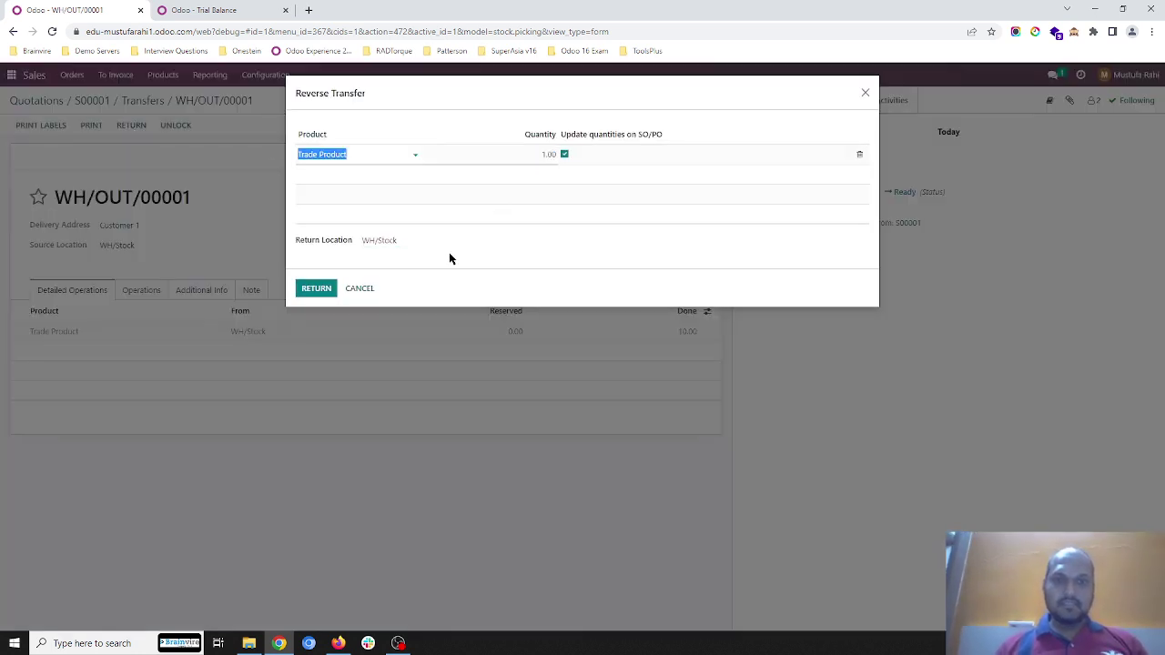
click(320, 289)
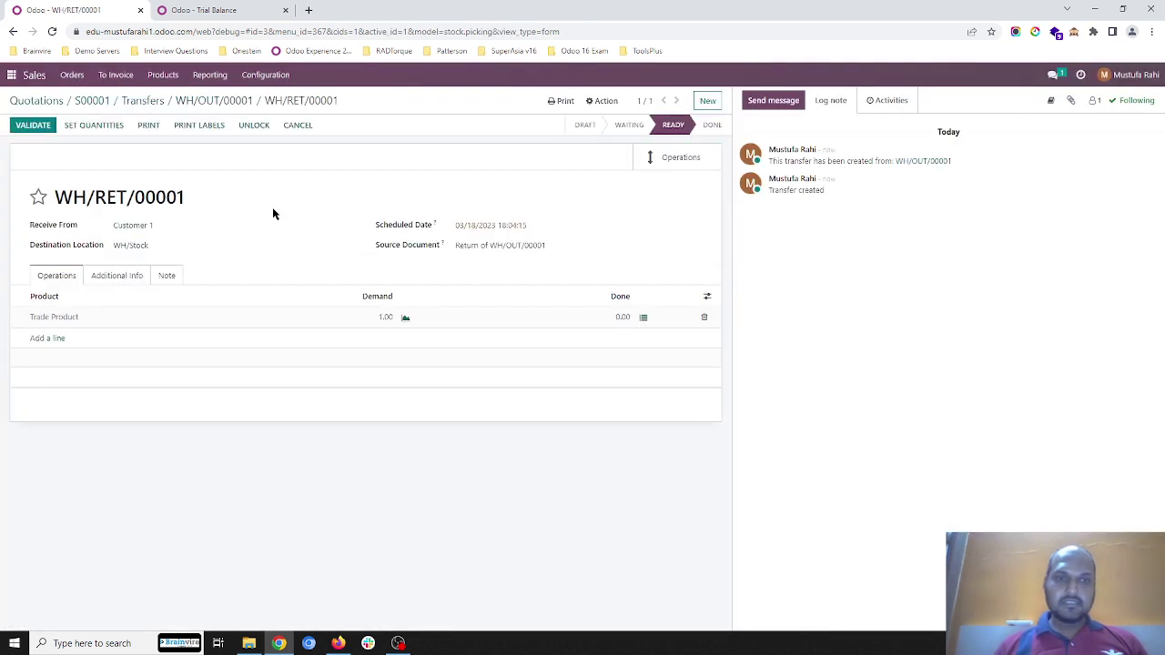
click(80, 128)
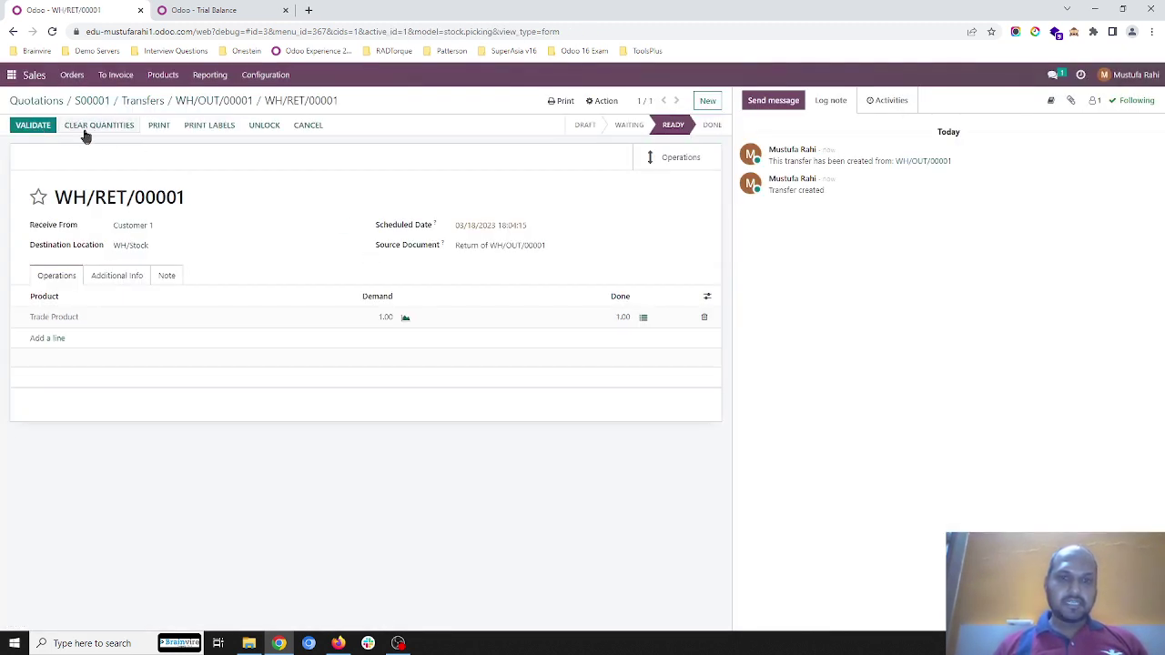
click(27, 132)
- Reload the Trial Balance report in the Accounting browser tab to examine the effect of the customer return
click(204, 11)
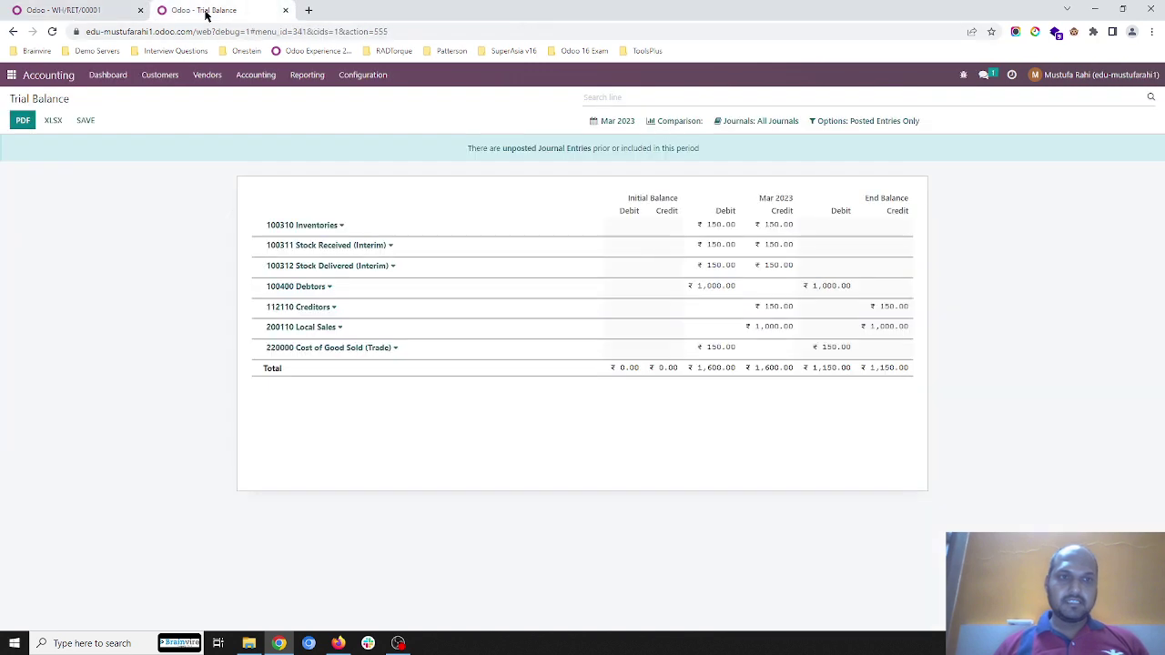
click(421, 31)
key(Return)
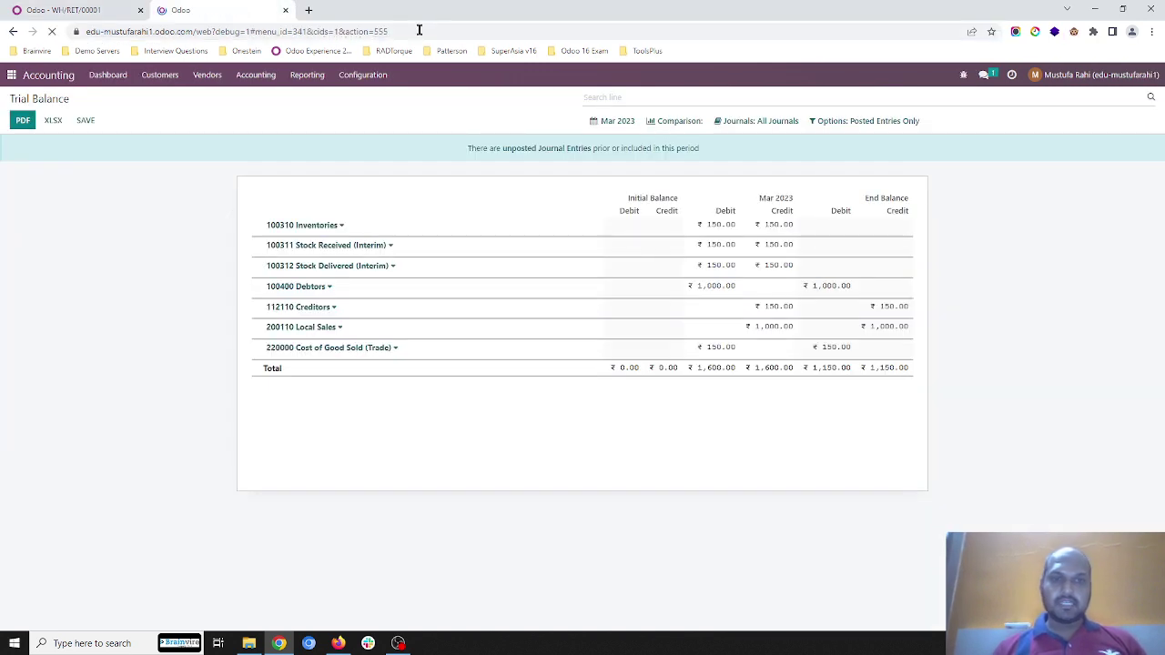
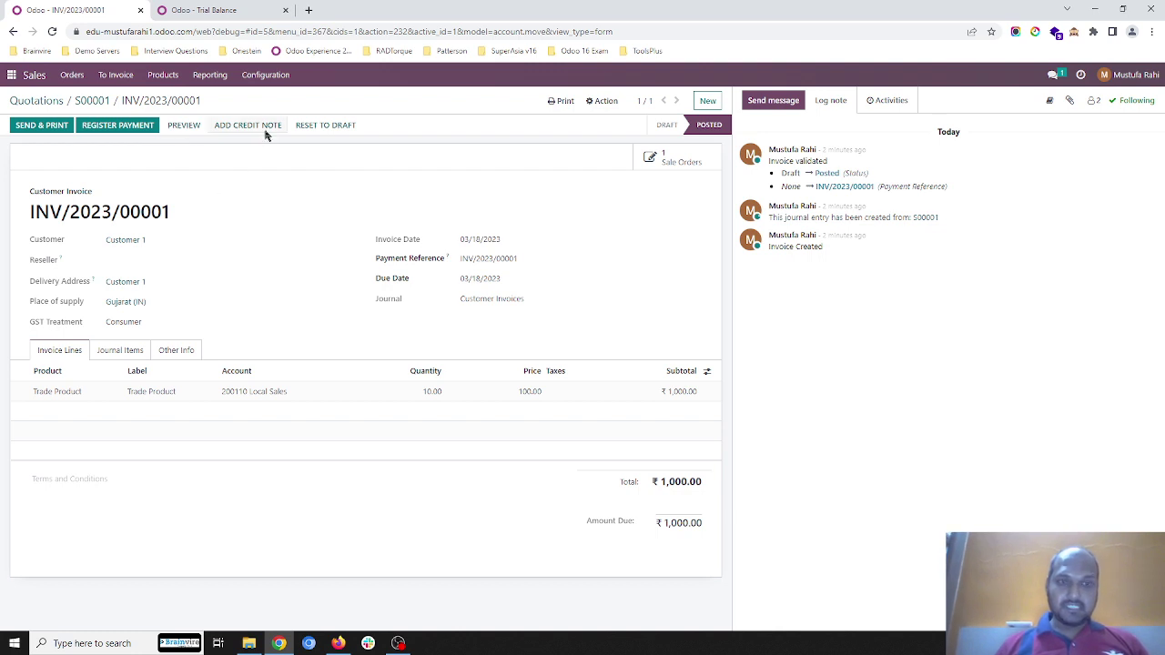
- Create a partial-refund credit note for invoice INV/2023/00001 with the reason "return of 1 unit"
click(247, 125)
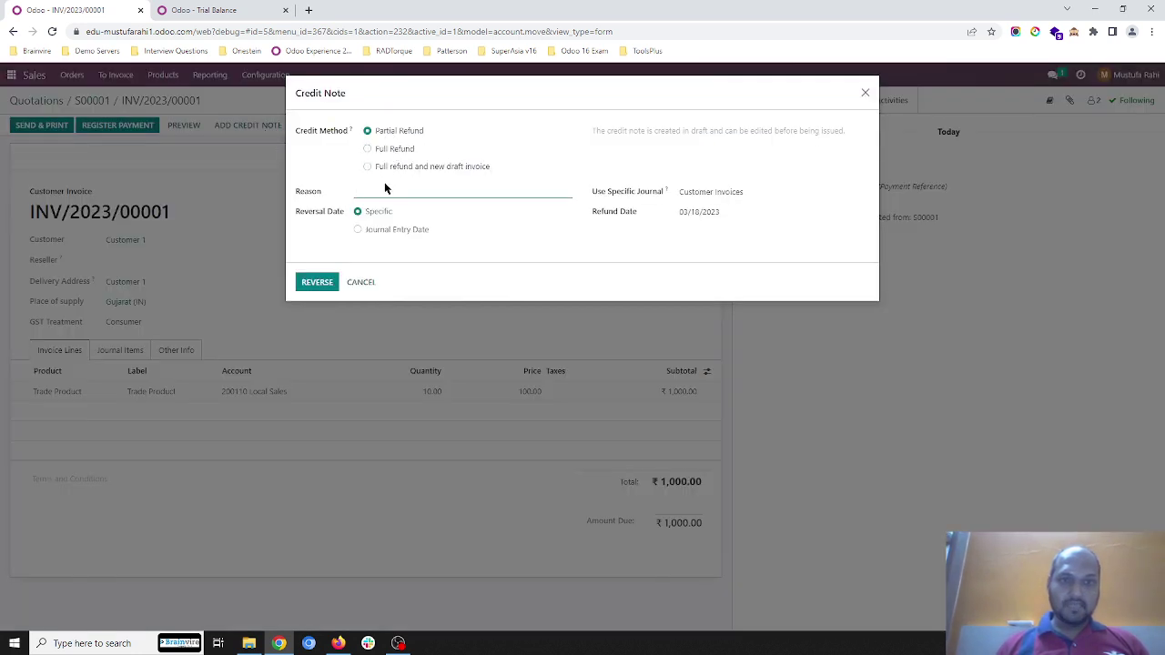
text(return of 1 unit)
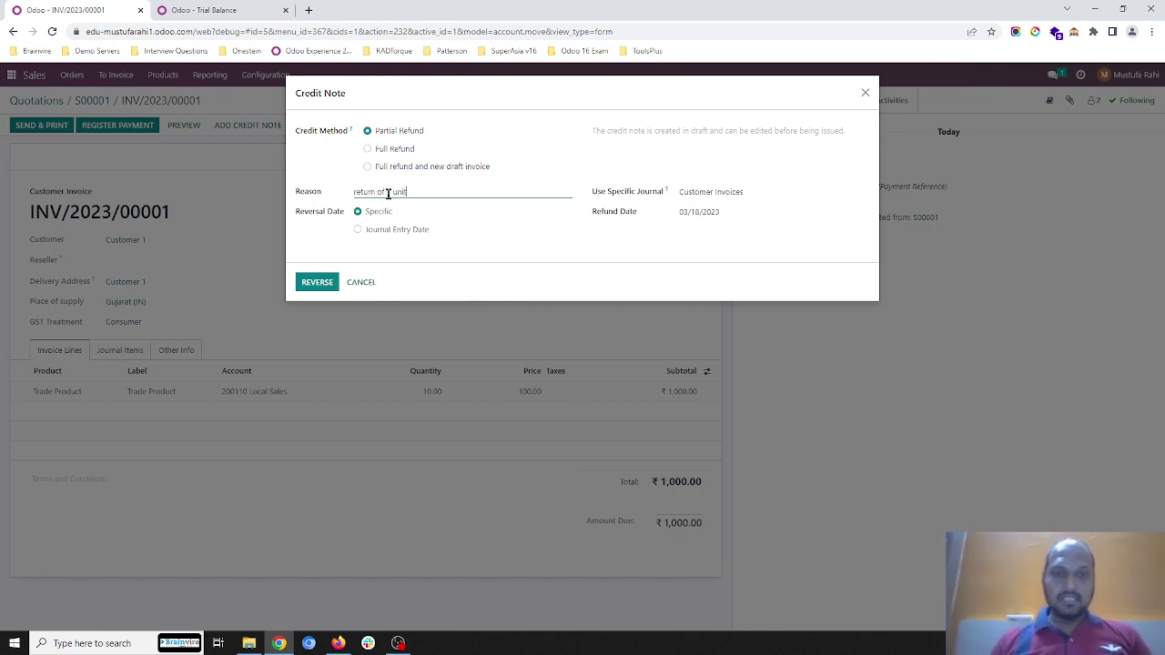
click(323, 282)
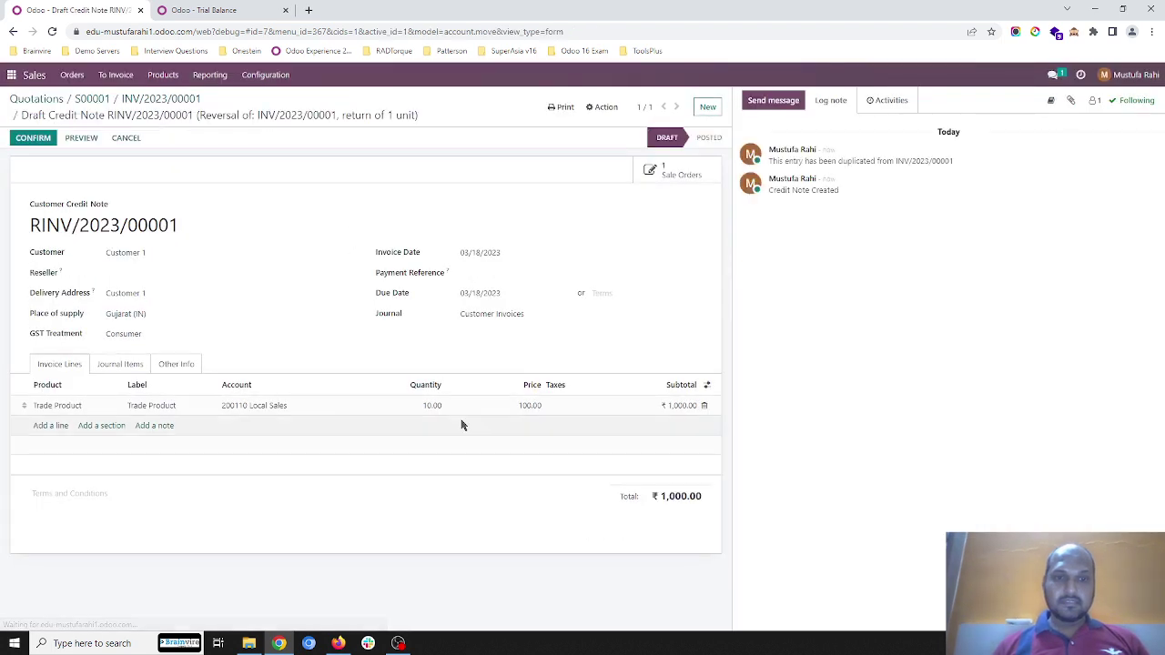
- Set the Trade Product quantity on the draft credit note to 1, review its journal items and confirm it
click(417, 412)
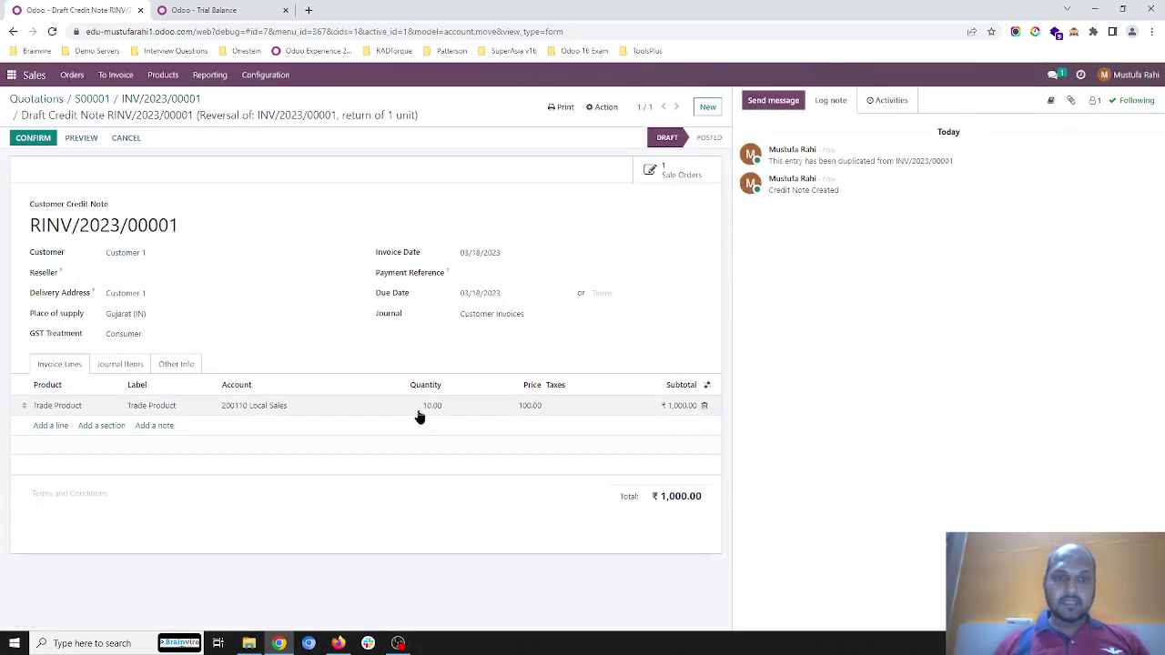
text(1)
click(411, 383)
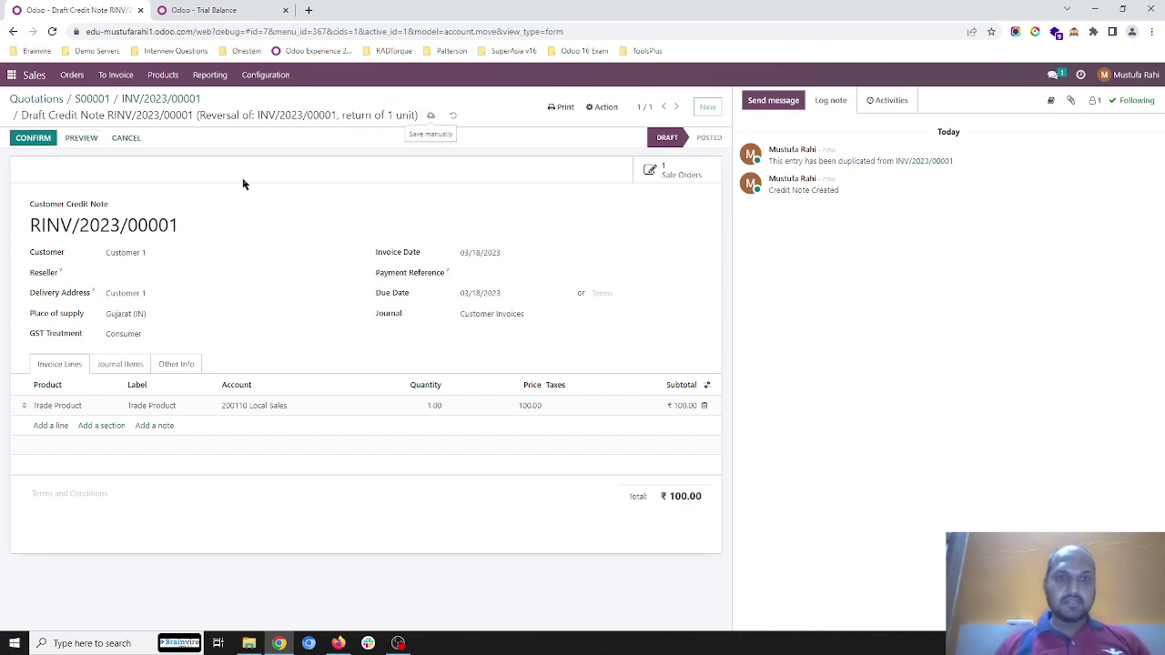
click(120, 364)
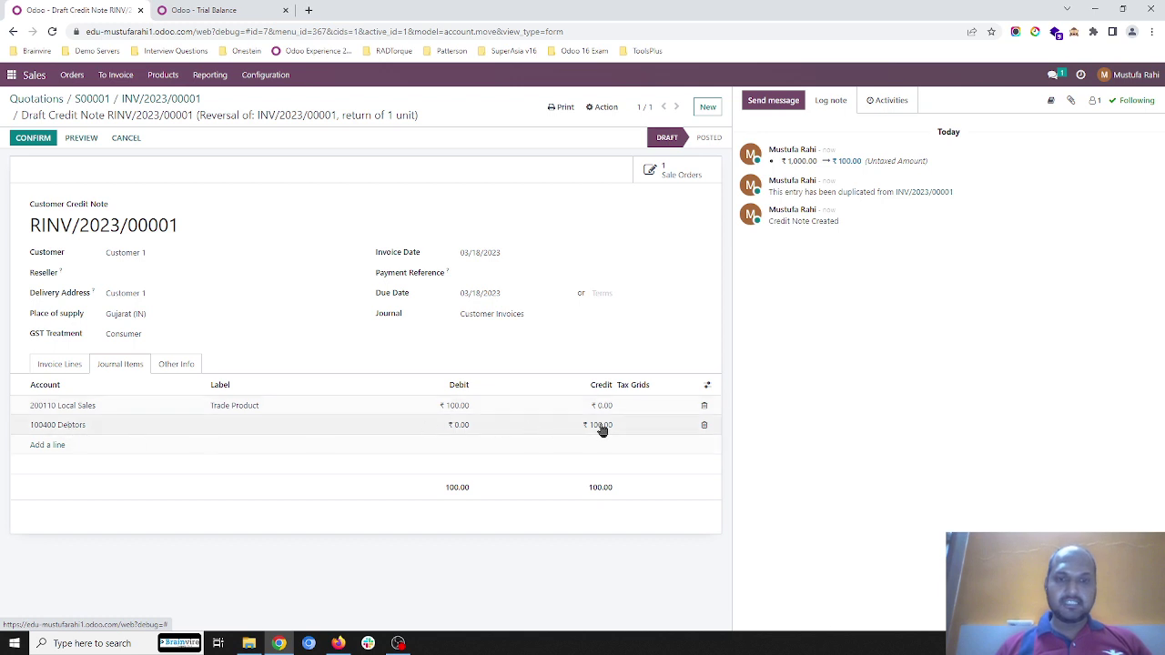
click(34, 138)
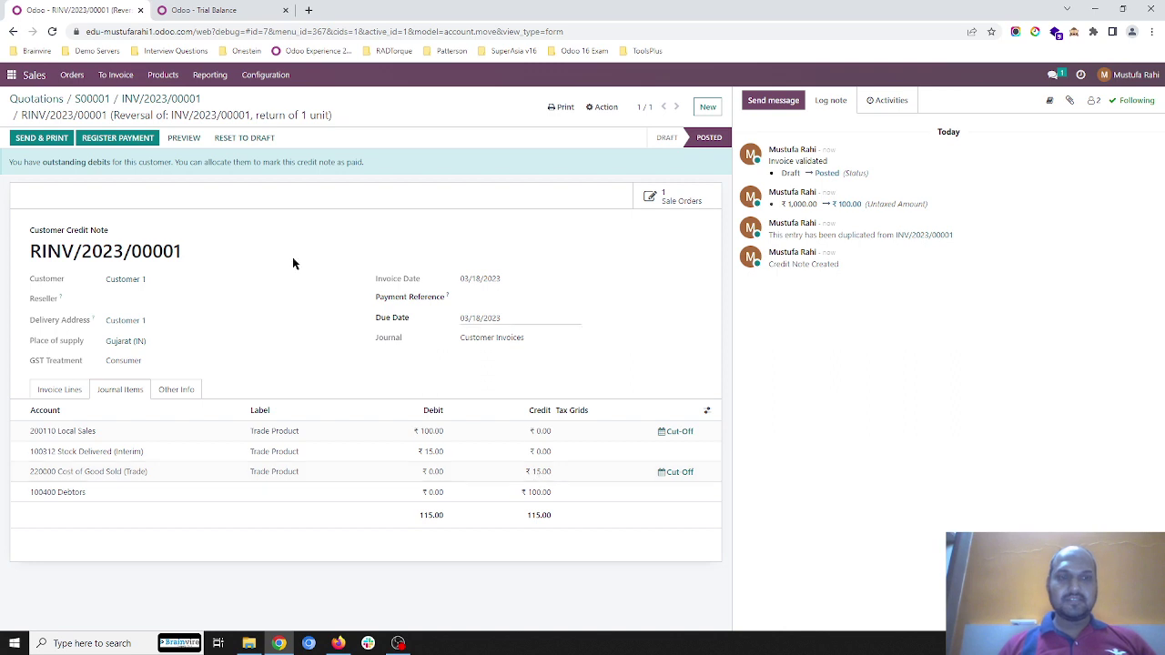
- Compare the journal items of the original invoice INV/2023/00001 with those of credit note RINV/2023/00001
click(145, 102)
click(119, 377)
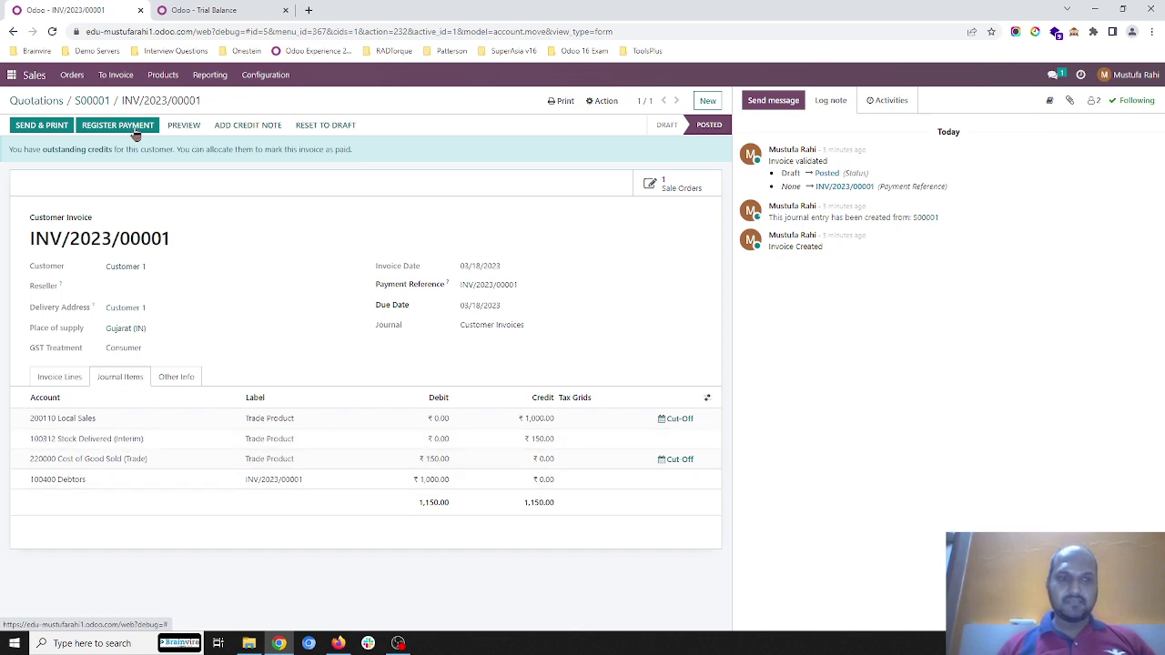
click(91, 102)
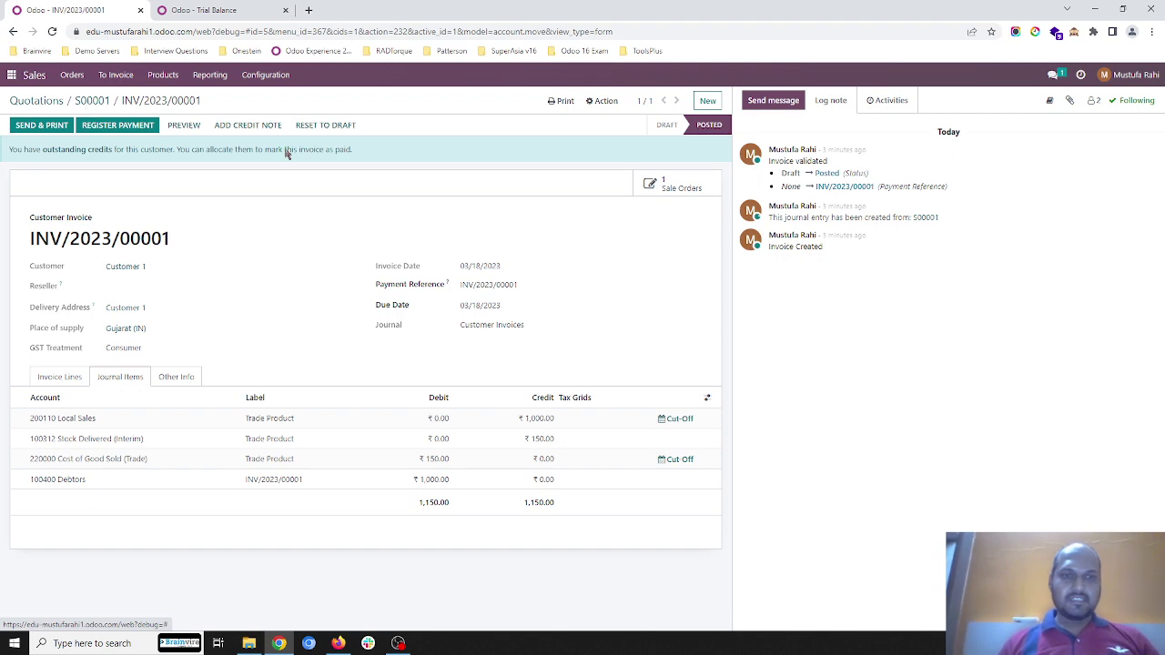
click(517, 163)
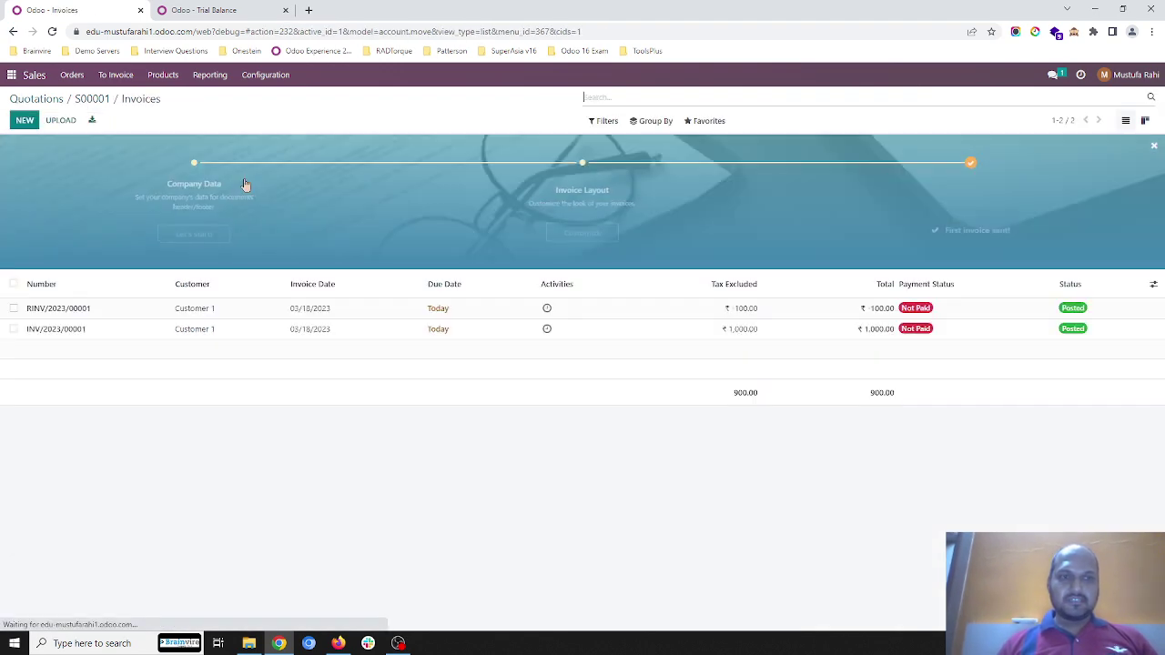
click(172, 309)
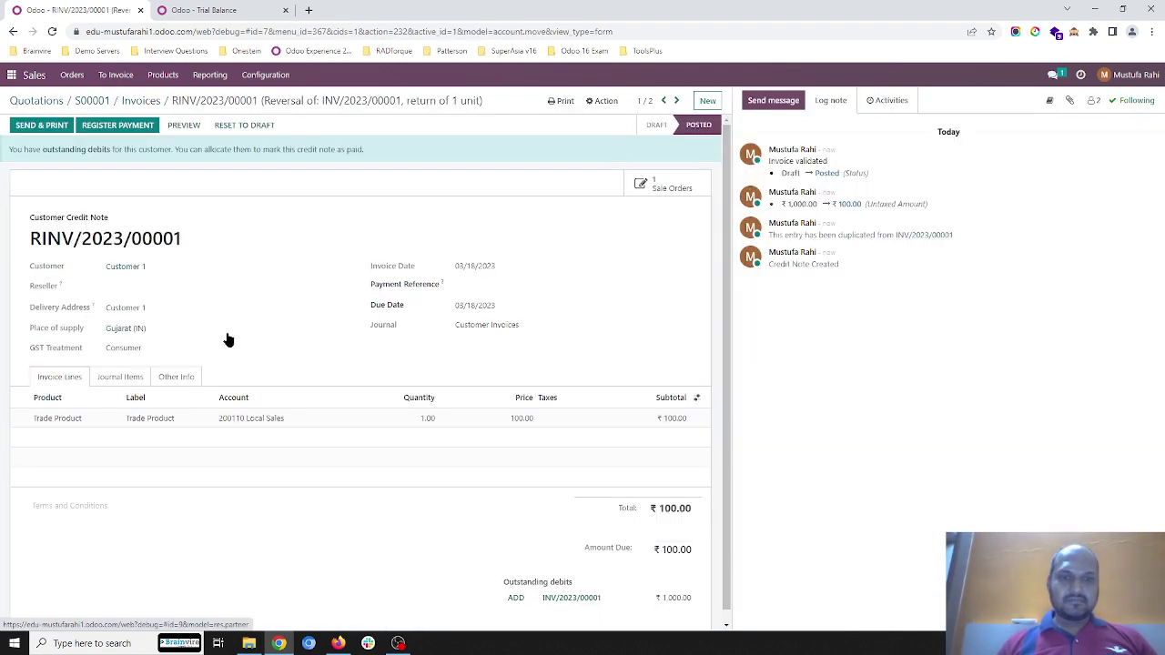
click(121, 377)
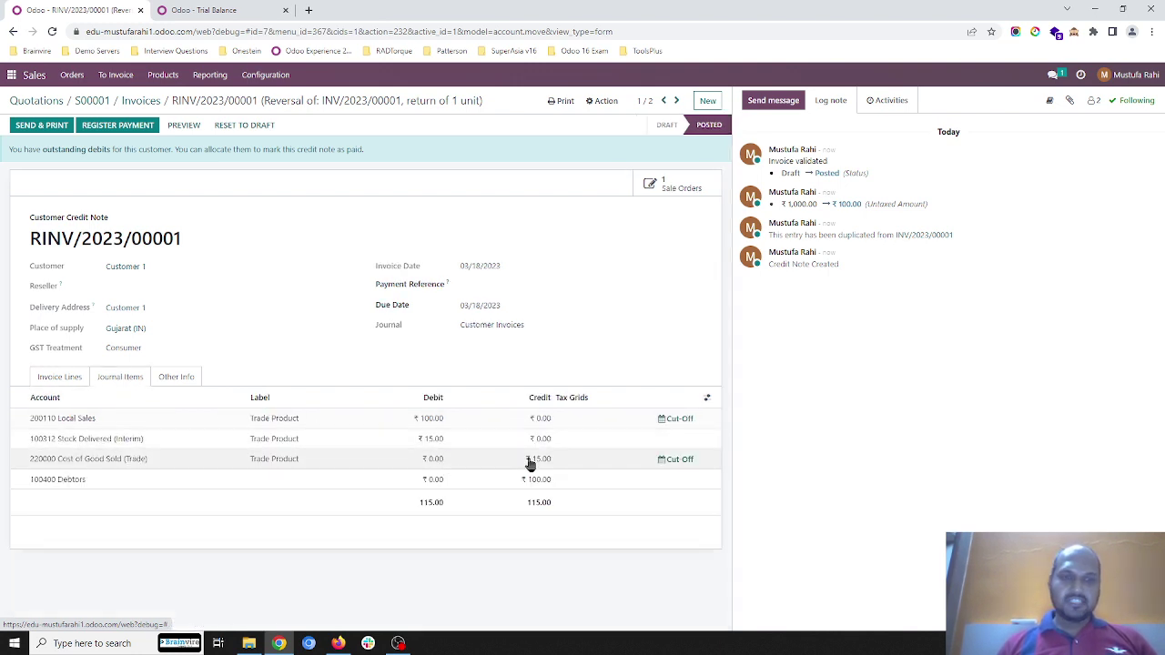
- Reload the Trial Balance report after the credit note and examine the Stock Delivered (Interim) account
click(257, 11)
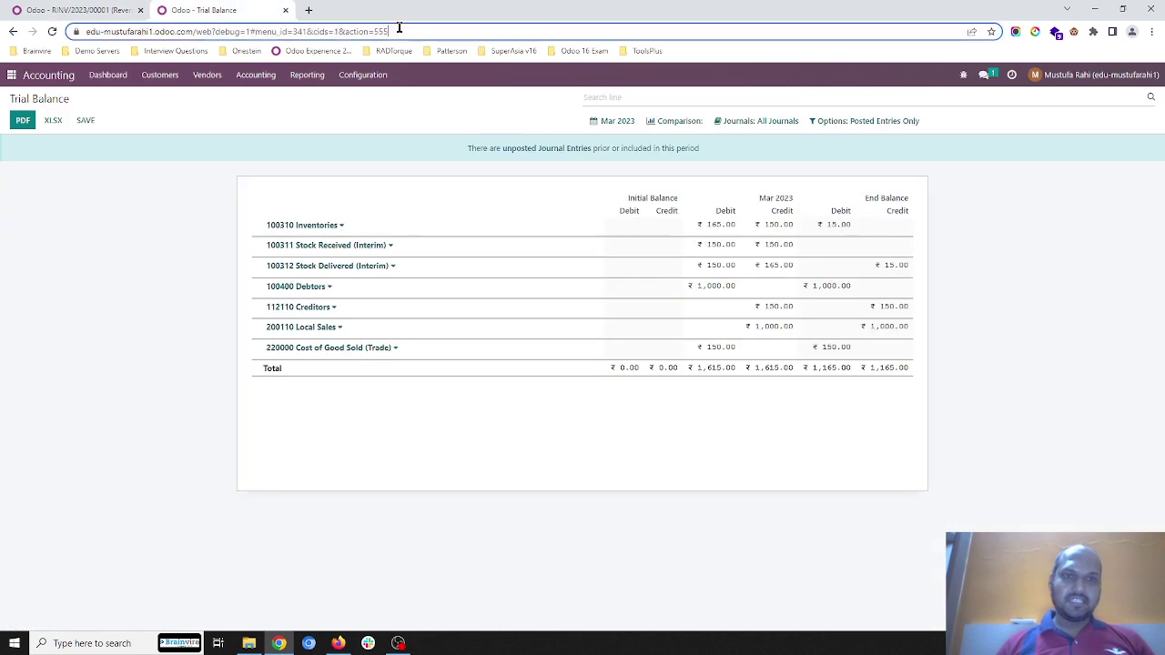
key(Return)
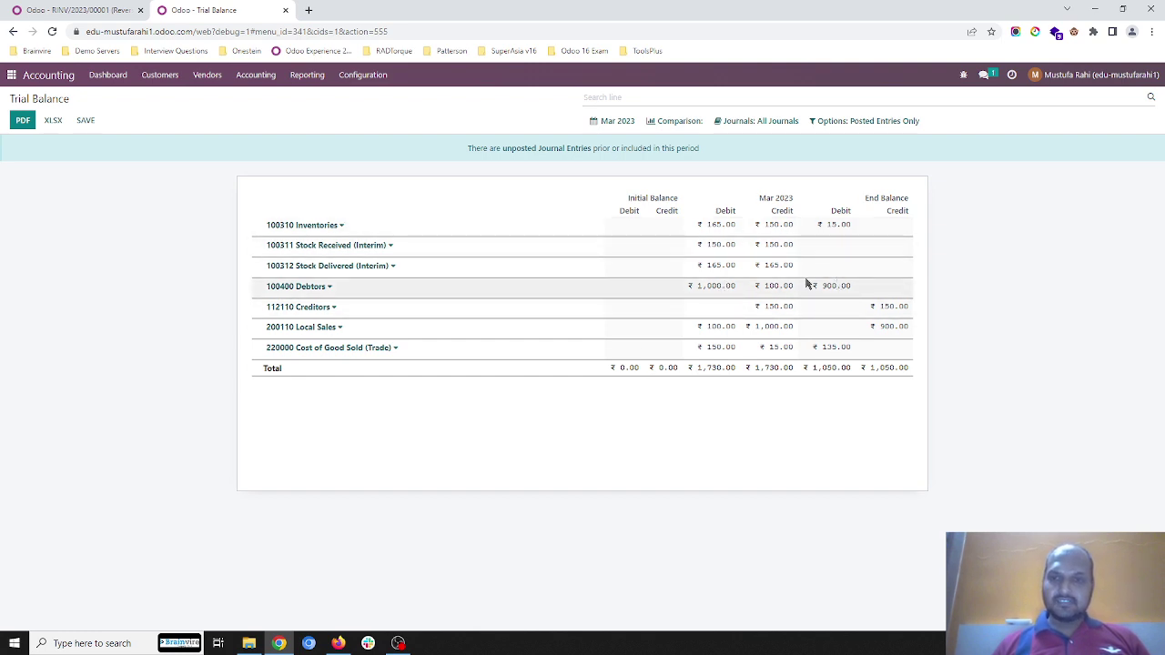
double_click(703, 265)
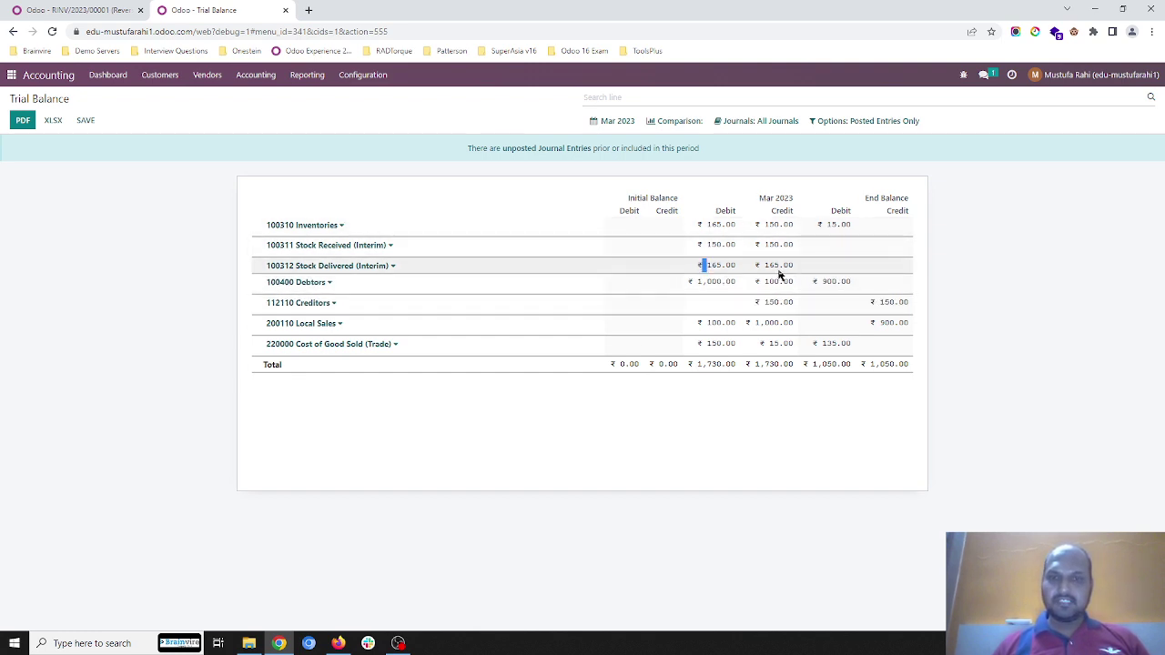
click(527, 202)
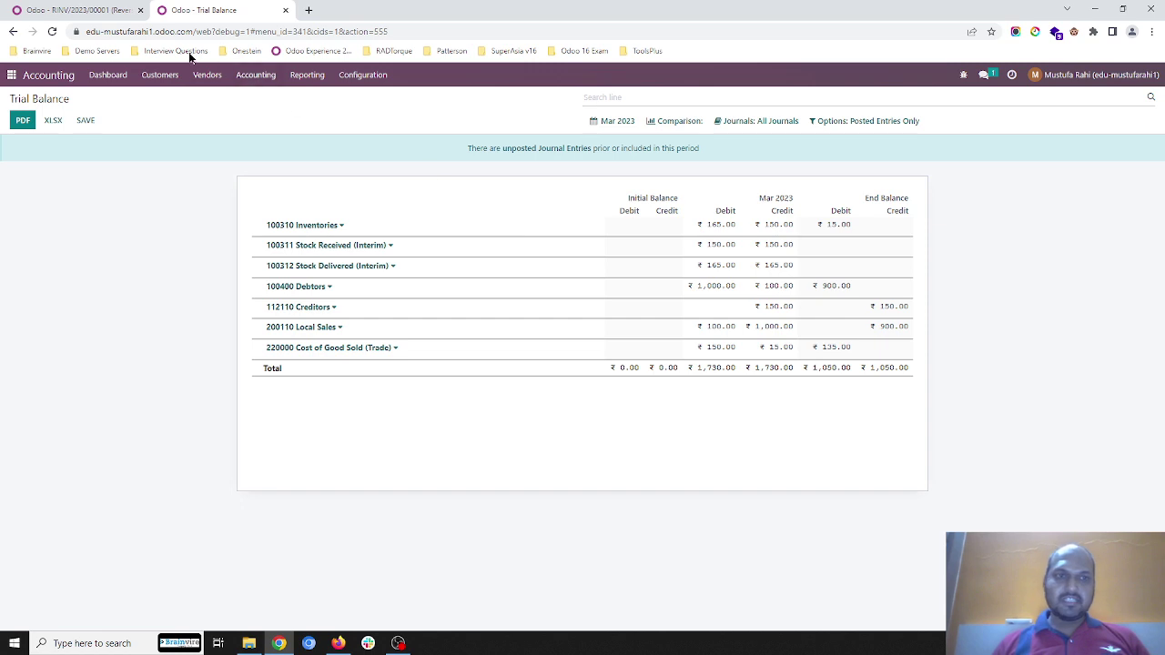
- Open the vendor receipt of purchase order P00001 linked to sales order S00001
click(108, 12)
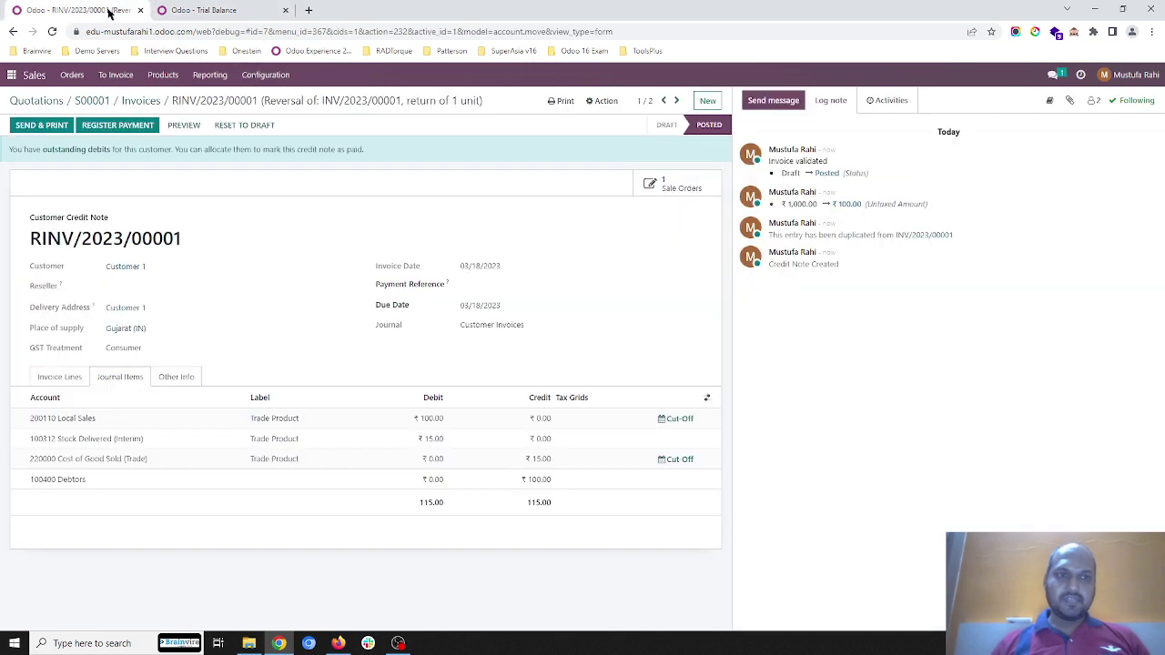
click(95, 102)
click(41, 101)
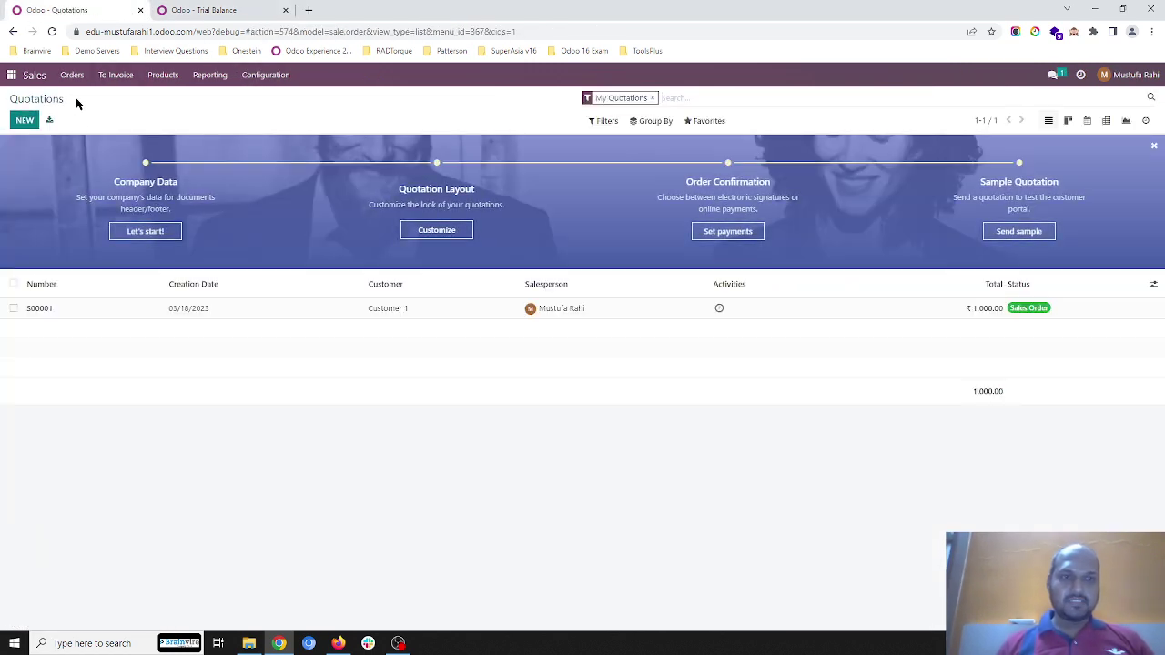
click(188, 312)
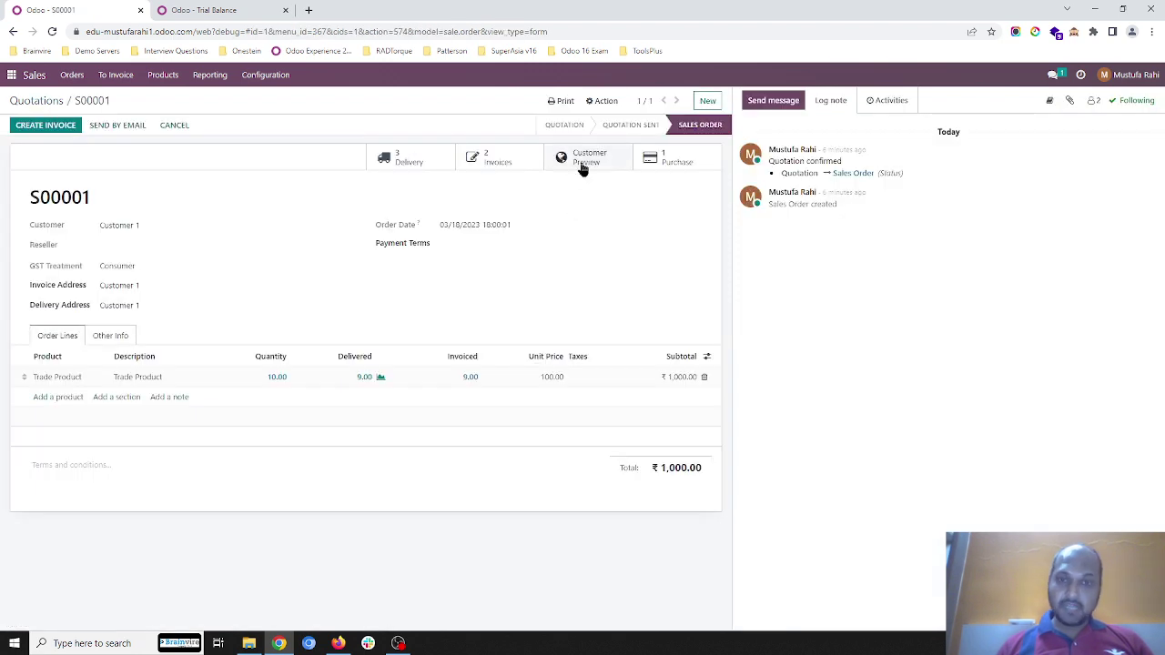
click(664, 169)
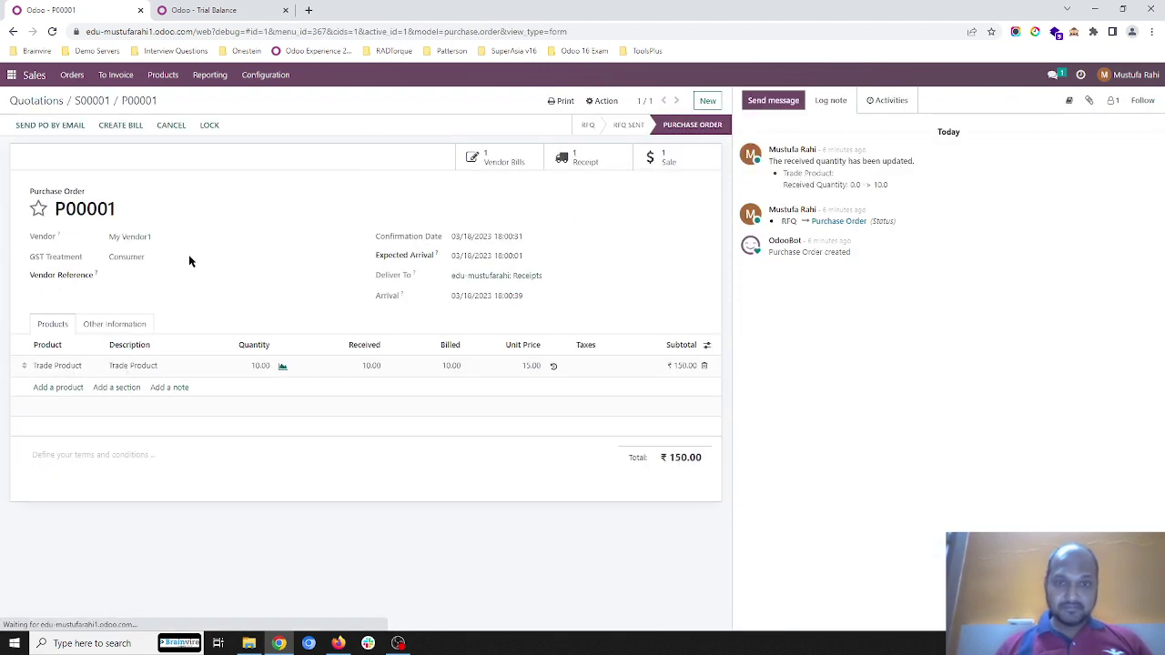
click(588, 161)
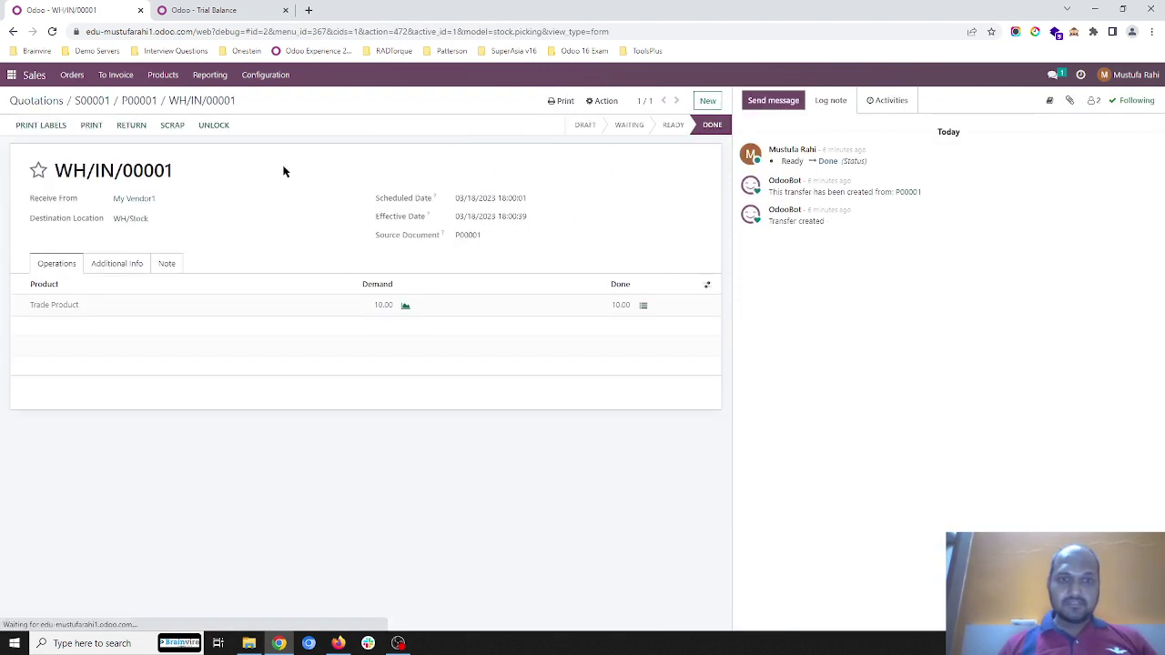
- Create a return of 1 unit of Trade Product from receipt WH/IN/00001 to the Partners/Vendors location
click(132, 124)
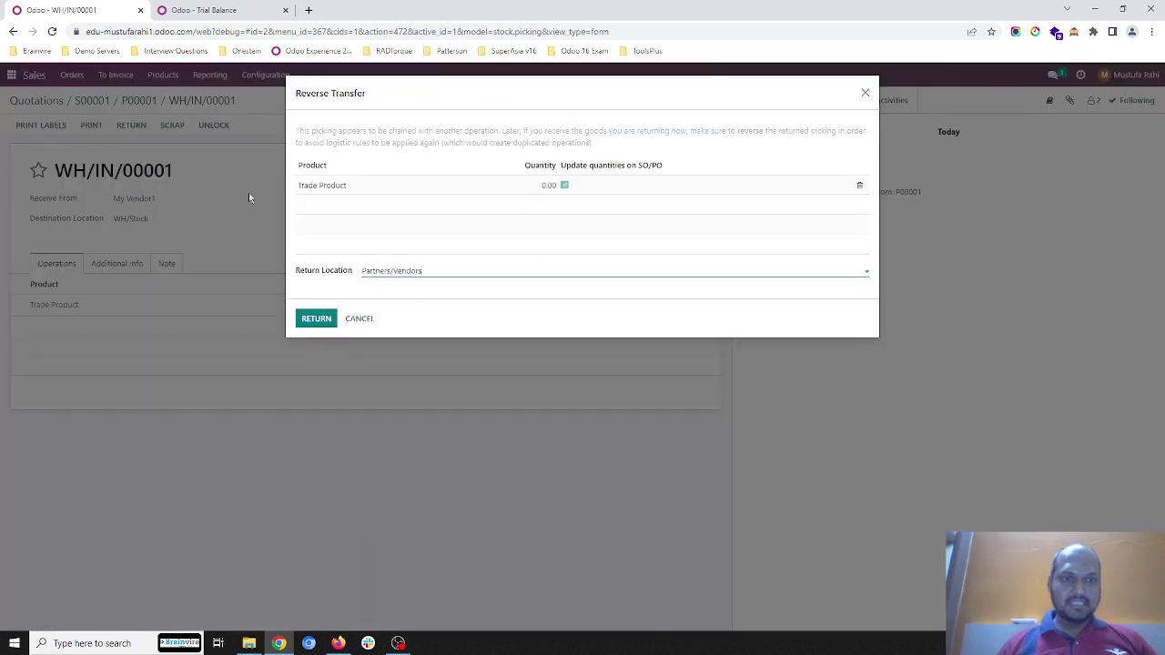
click(535, 185)
text(1)
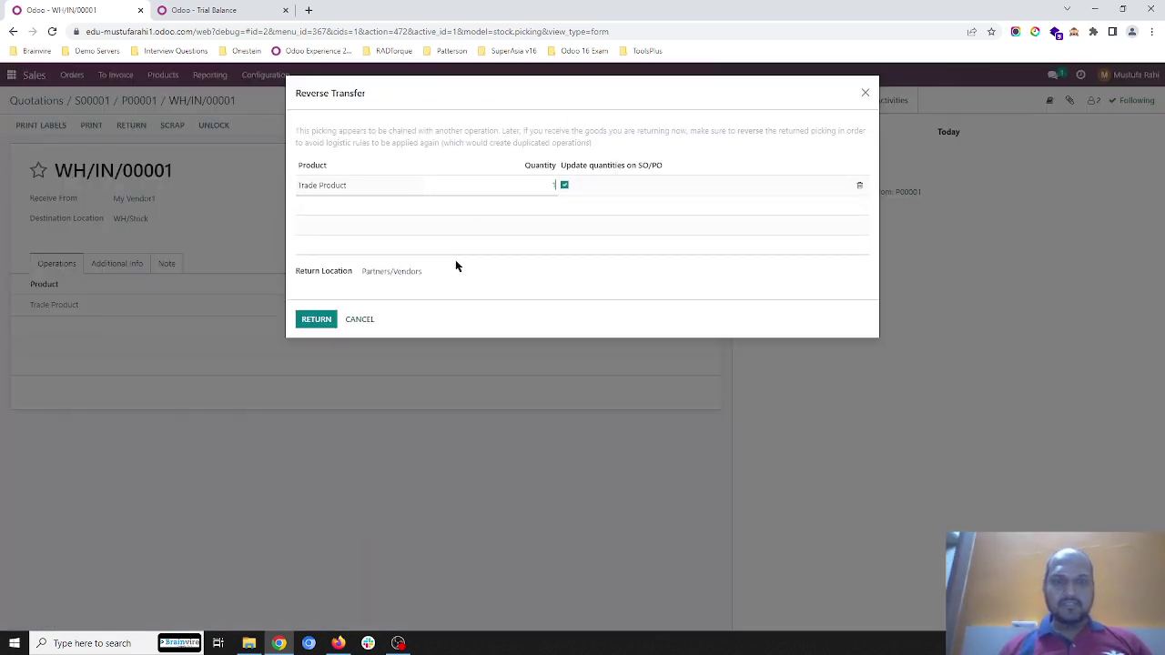
click(313, 320)
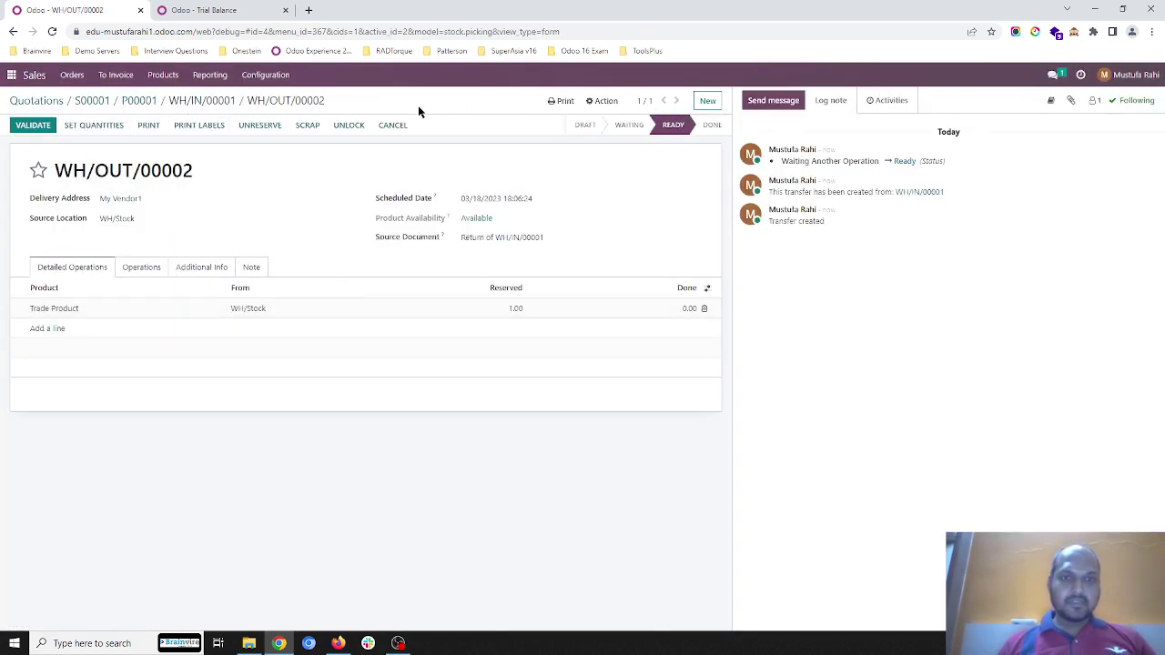
- Open the Stock report in Inventory to check Trade Product's on-hand quantity, unit cost and total value
click(181, 10)
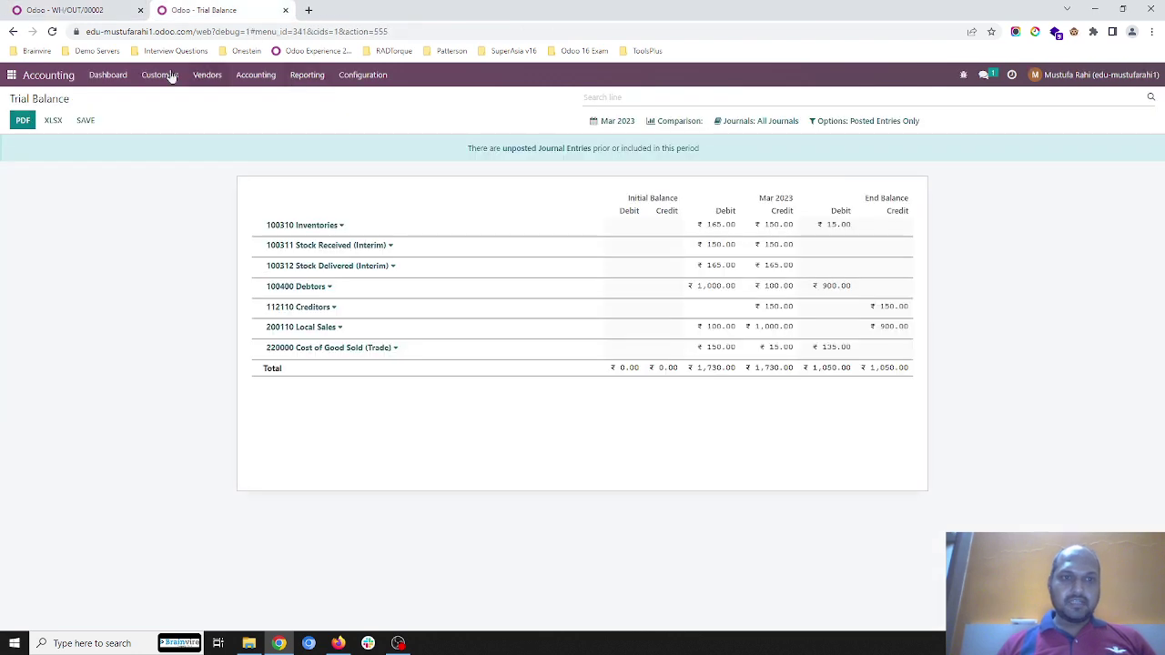
click(11, 75)
click(710, 206)
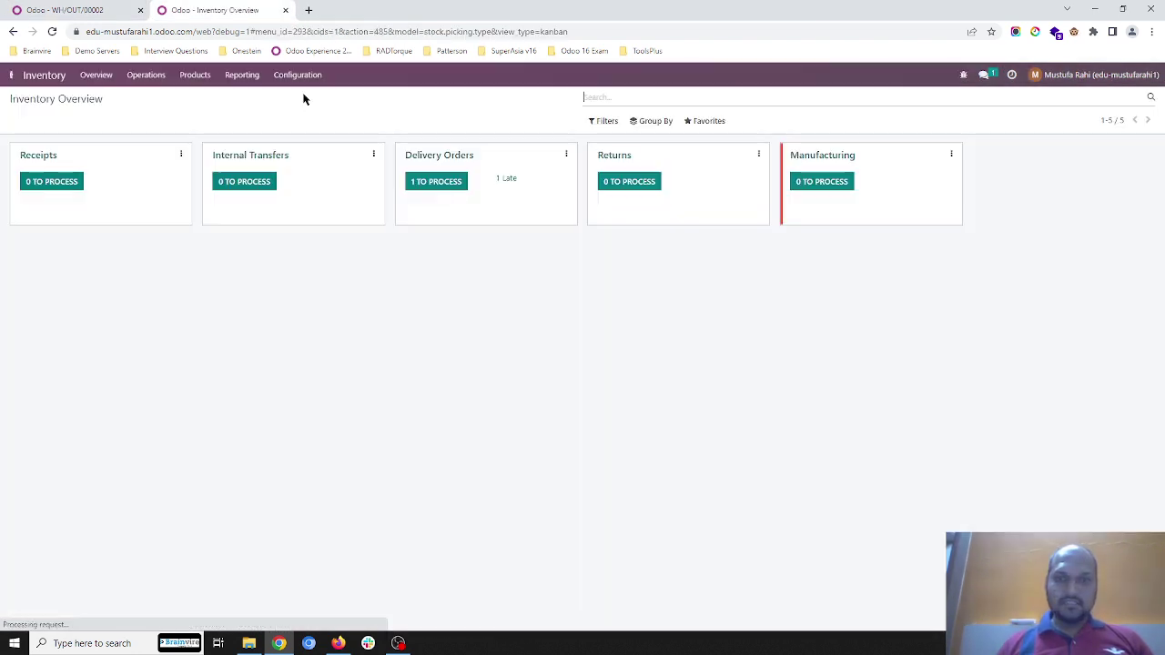
click(242, 75)
click(246, 102)
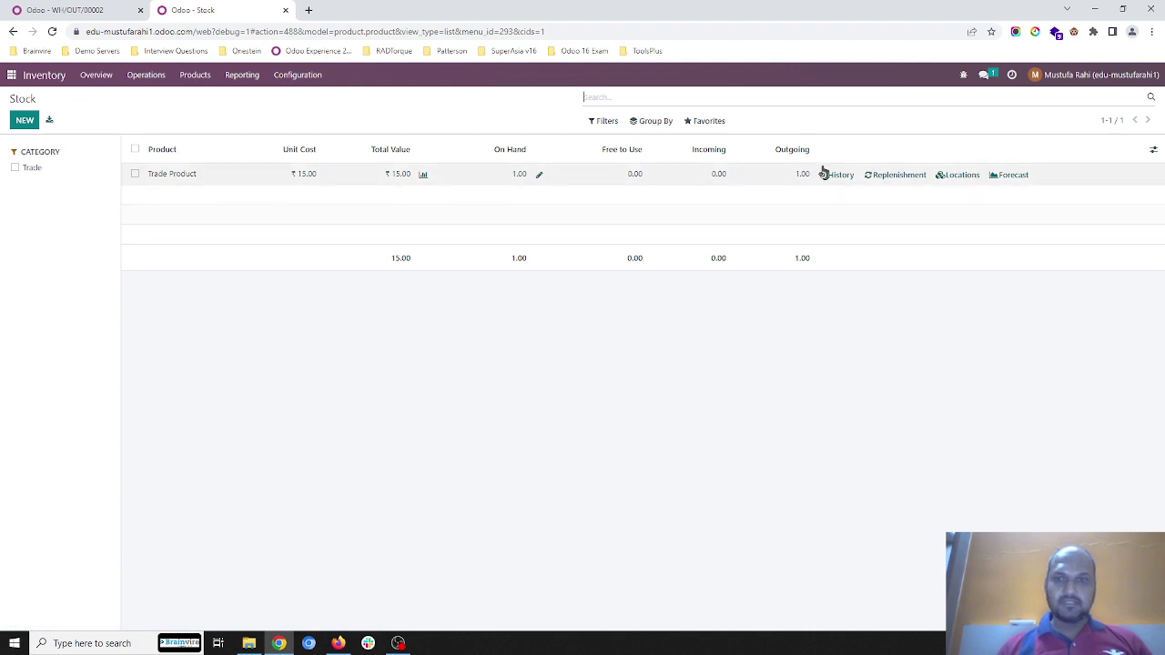
- Open the Locations report in Inventory to check Trade Product's on-hand and reserved quantities in WH/Stock
click(244, 86)
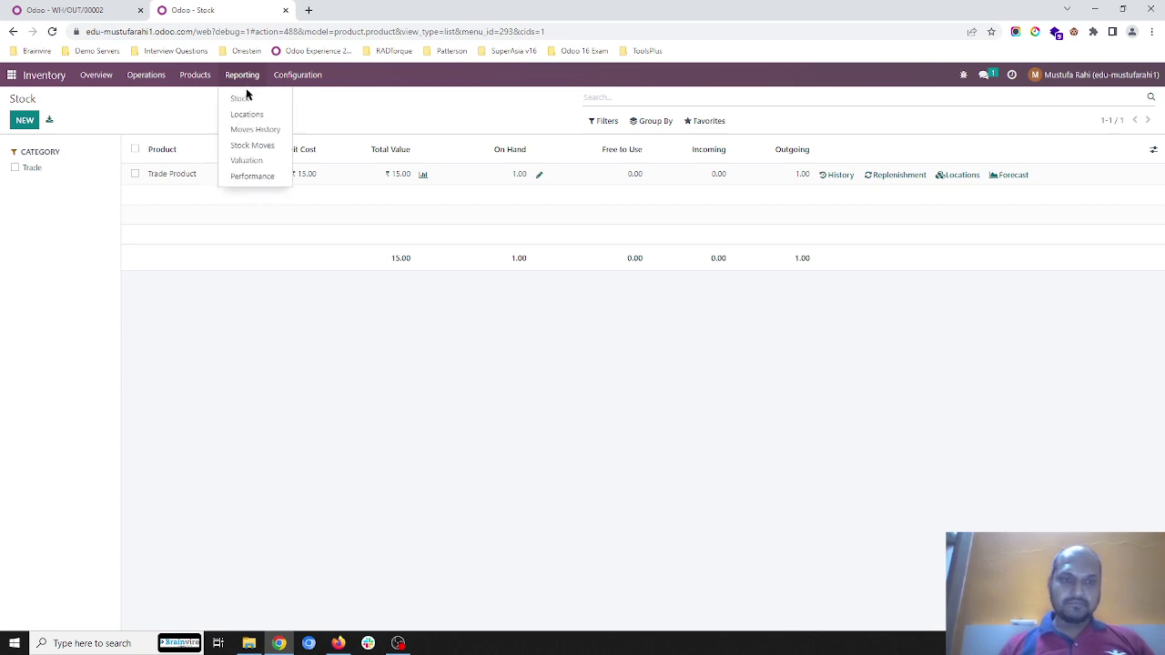
click(255, 128)
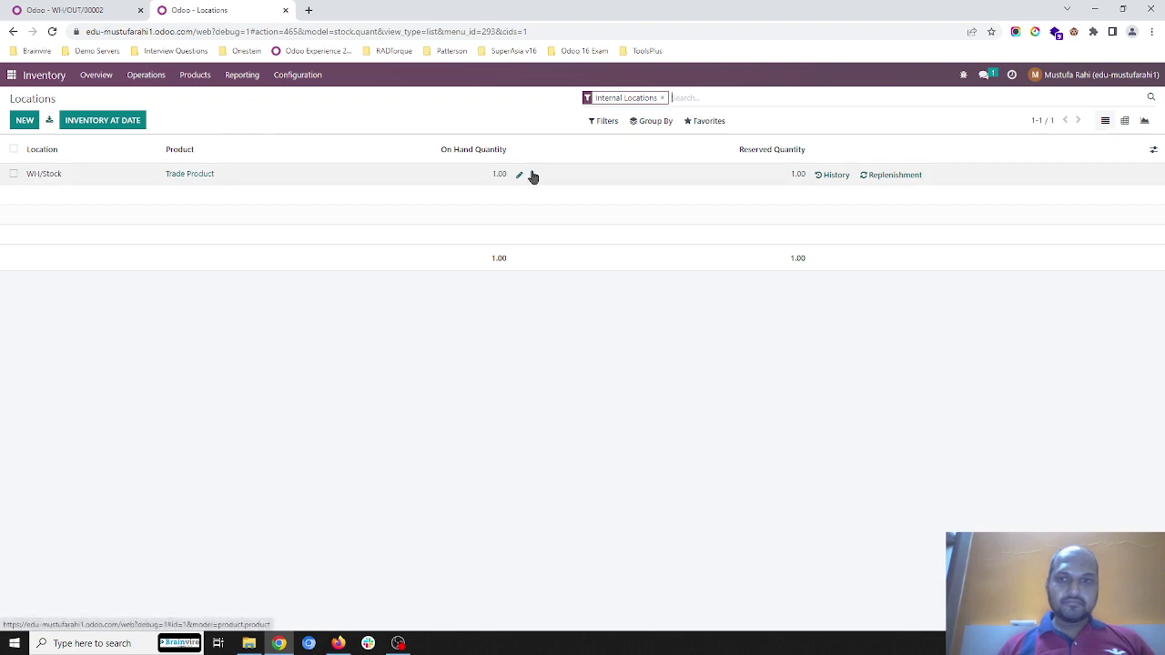
- Set the done quantities on vendor return WH/OUT/00002 from the reserved ones and validate the transfer
click(109, 10)
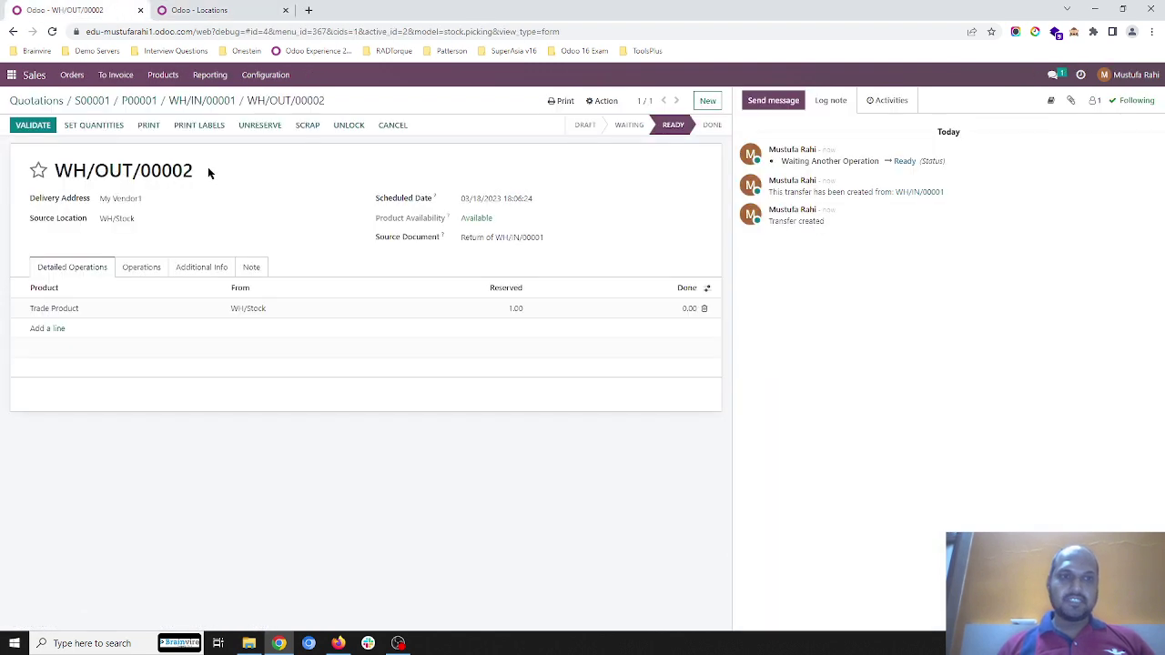
click(102, 133)
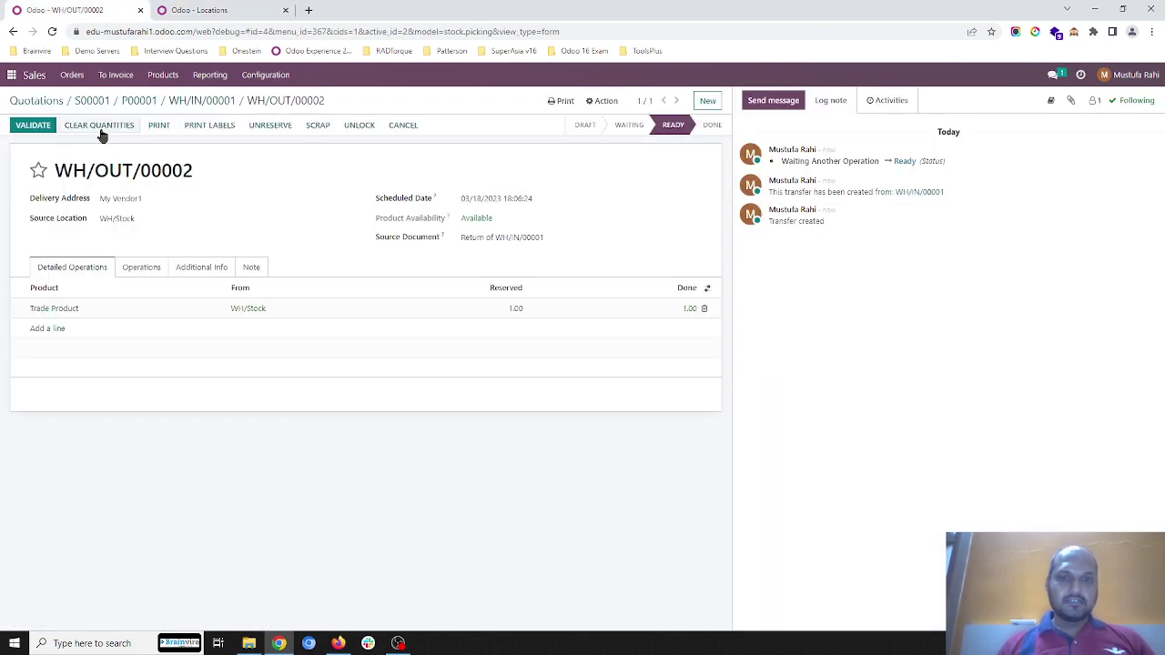
click(32, 130)
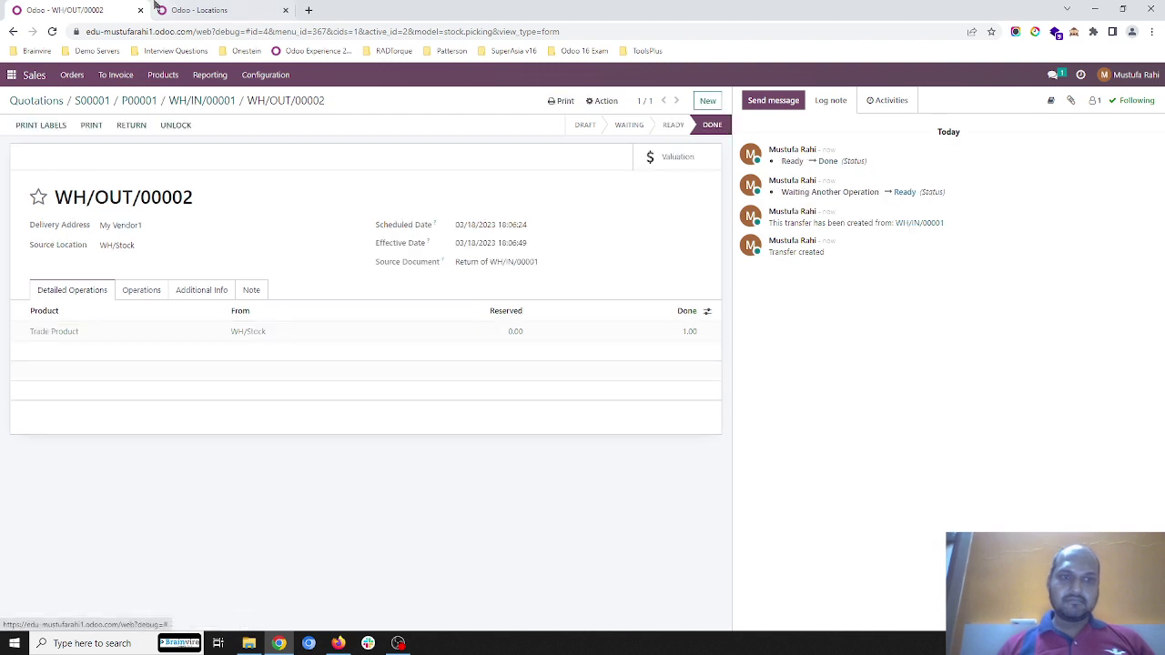
- Reload the Locations report to examine Trade Product's quantities at the vendor, stock and customer locations after the vendor return
click(182, 9)
click(332, 29)
key(Return)
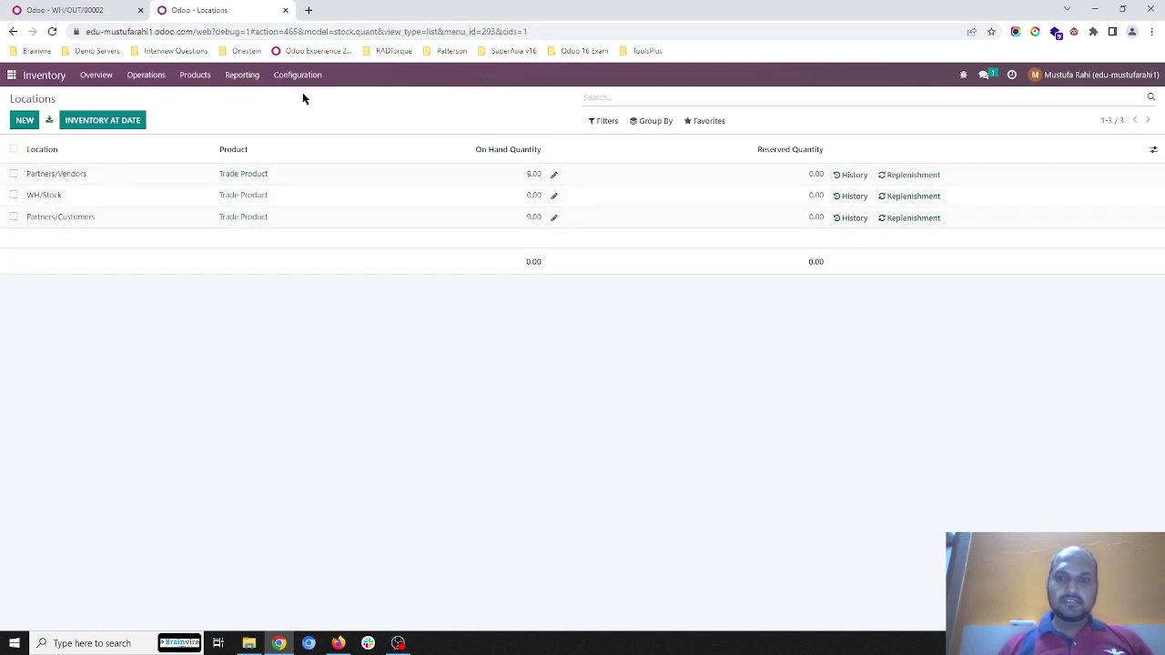
click(107, 12)
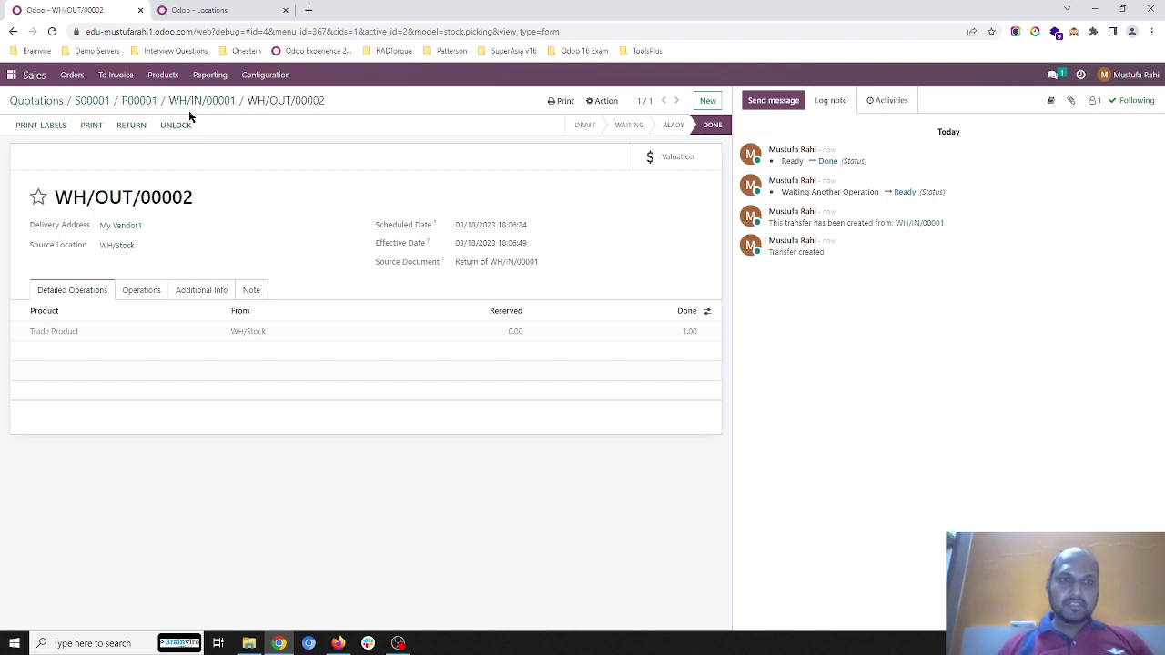
click(244, 7)
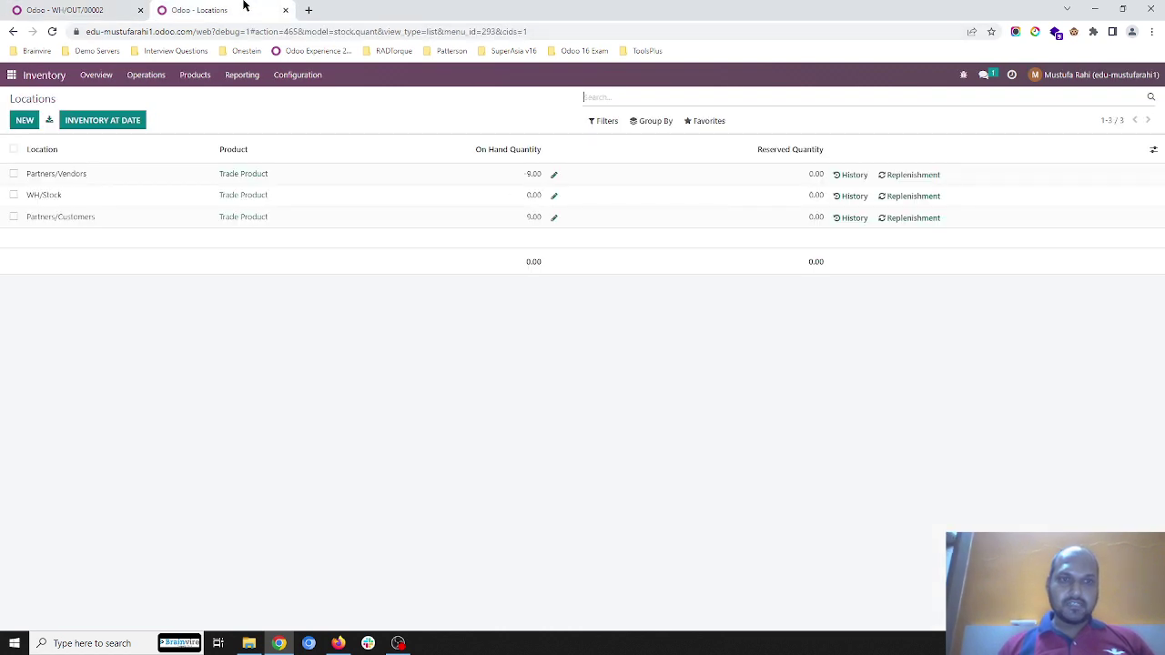
- Open the Trial Balance report in Accounting to examine the Stock Received (Interim) account after the vendor return
click(12, 75)
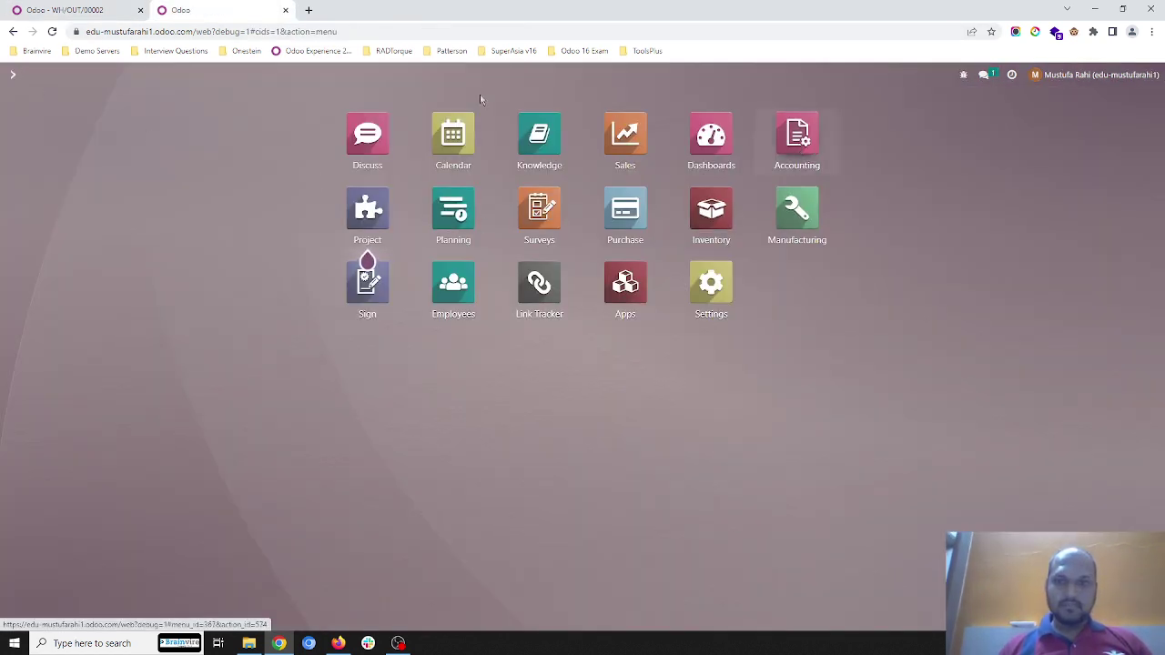
click(797, 137)
click(307, 75)
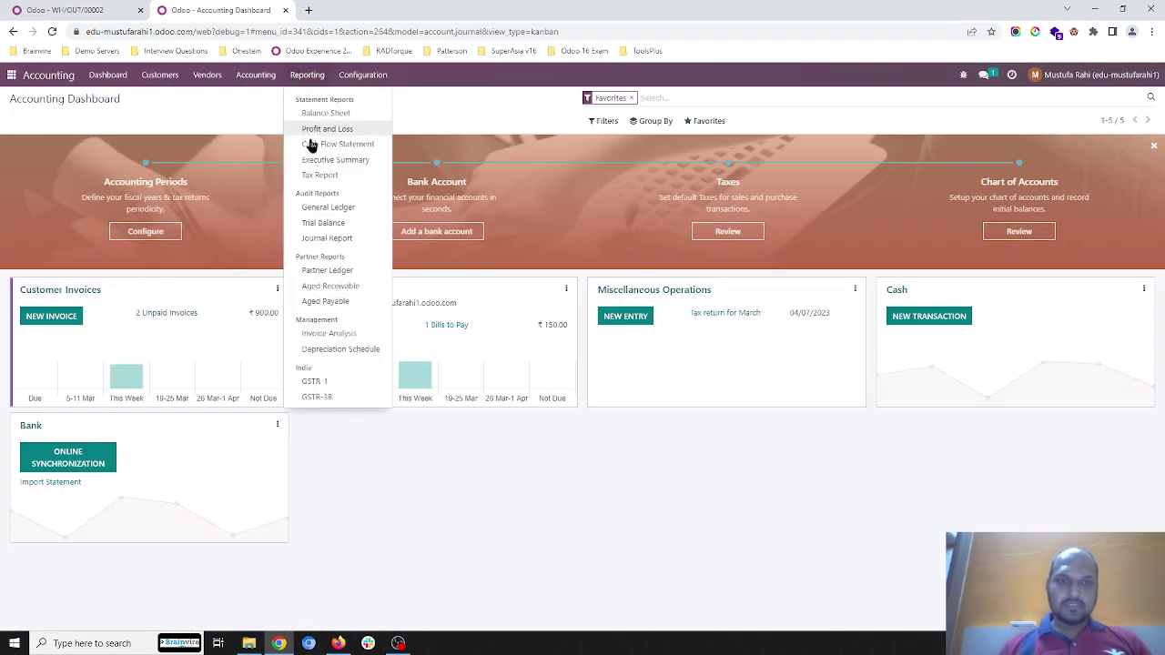
click(324, 223)
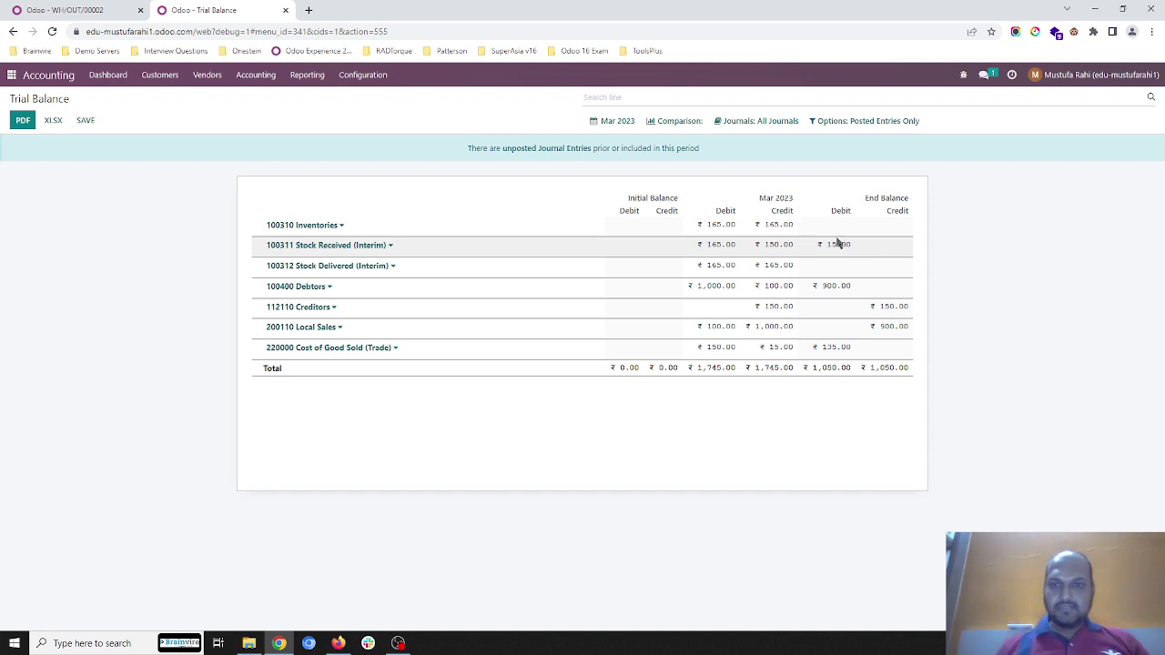
- Create a partial-refund credit note with the reason "return of 1 unit" from the vendor bill of purchase order P00001
click(94, 10)
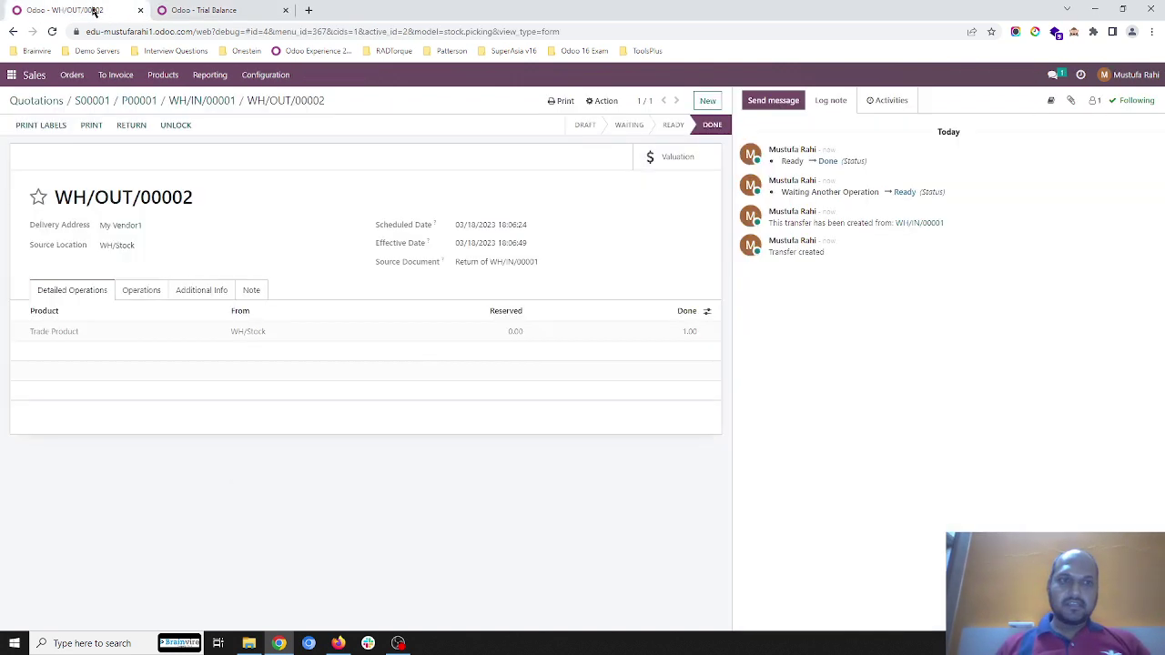
click(195, 101)
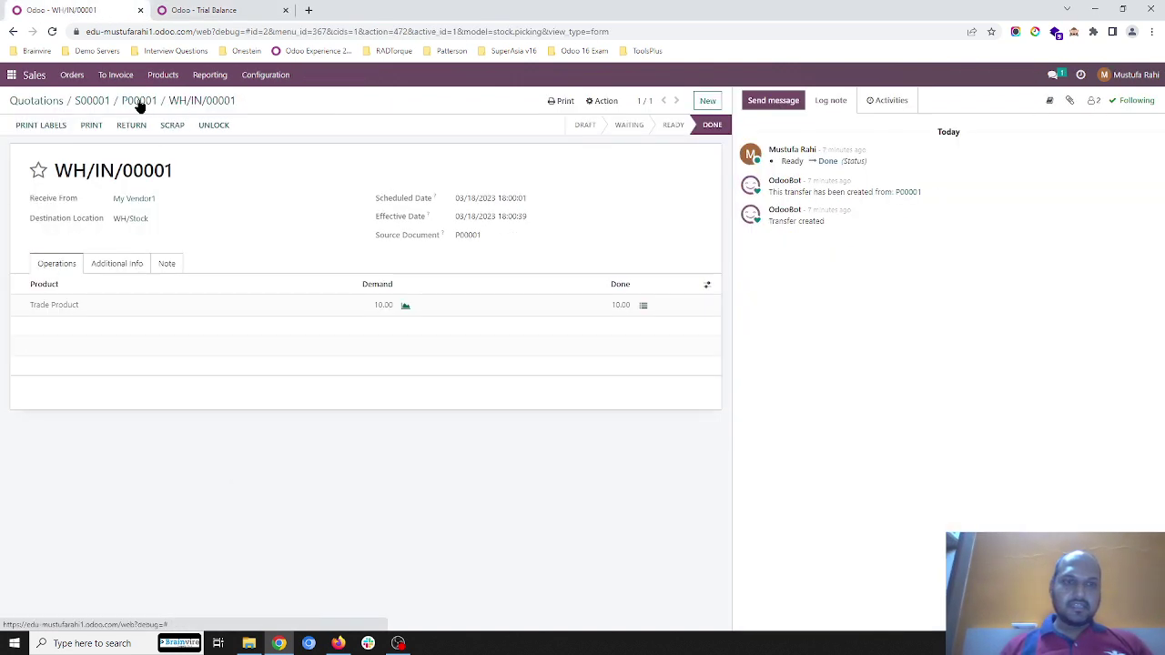
click(138, 100)
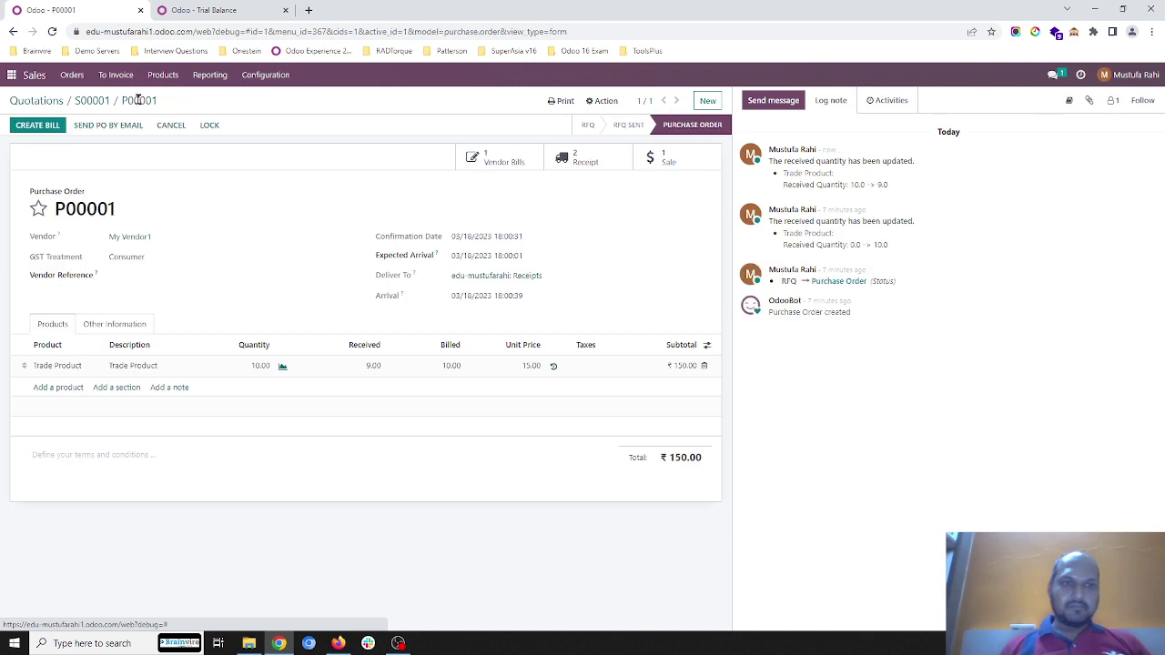
click(501, 170)
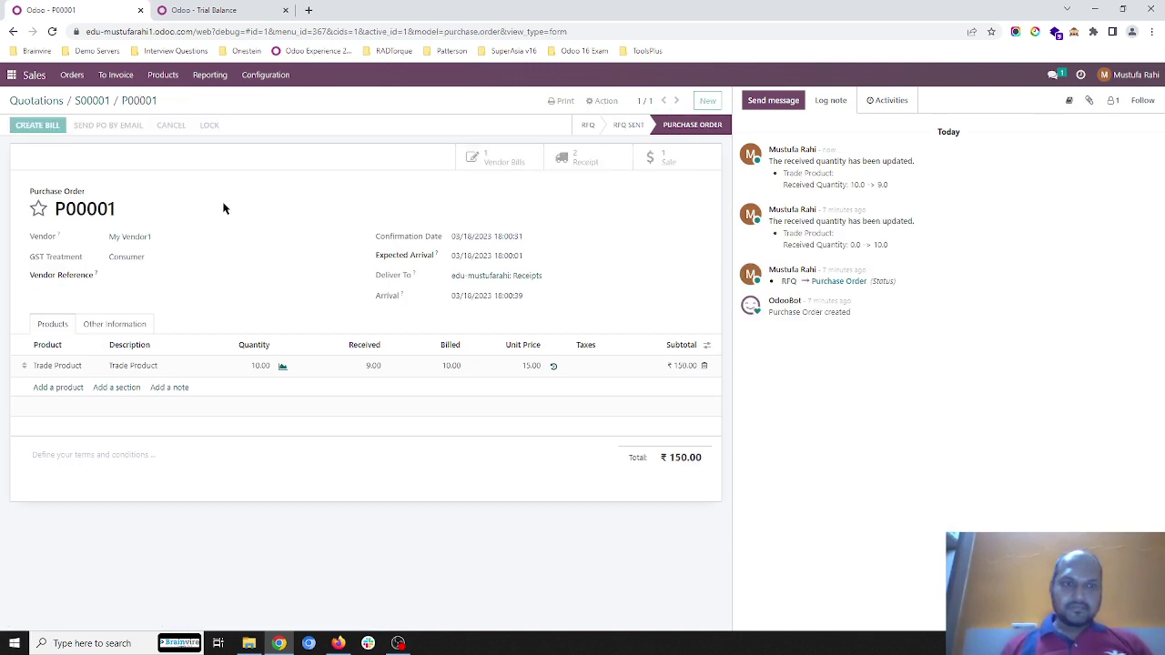
click(132, 126)
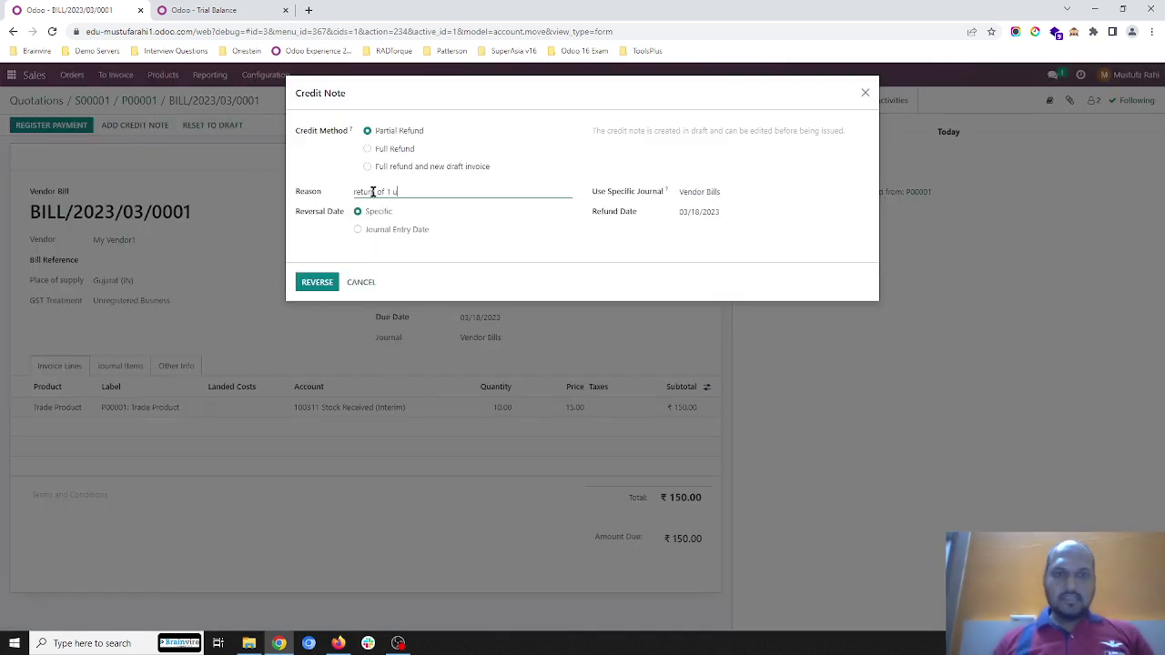
click(318, 282)
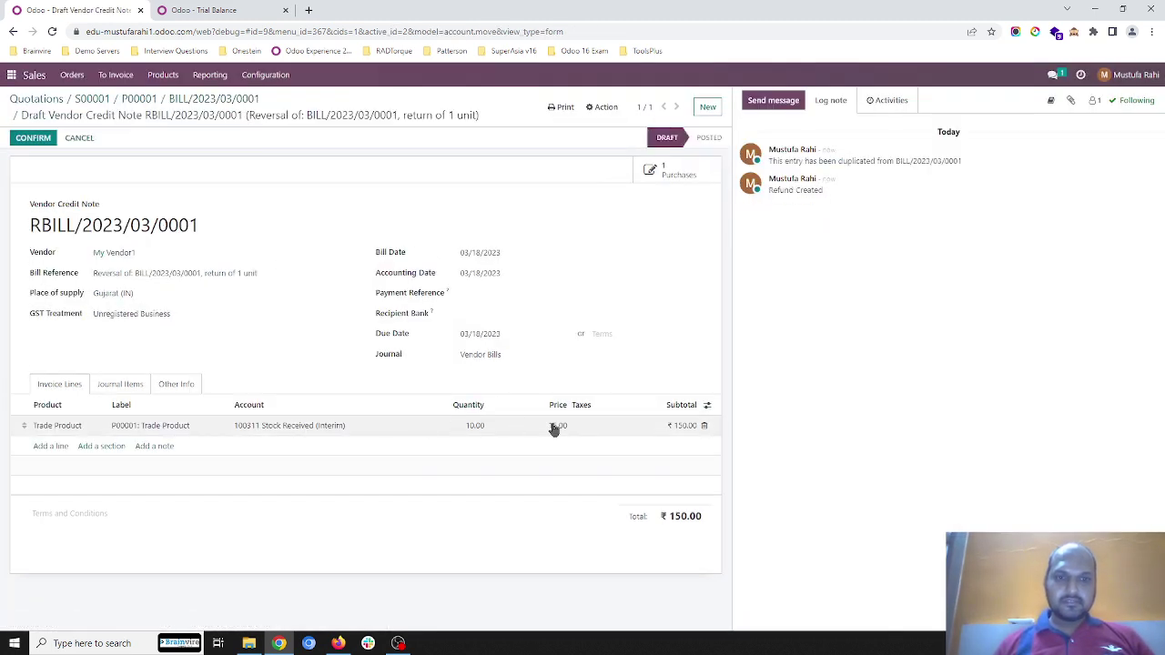
- Set the Trade Product quantity to 1 on the draft vendor credit note, then save and confirm it
click(466, 425)
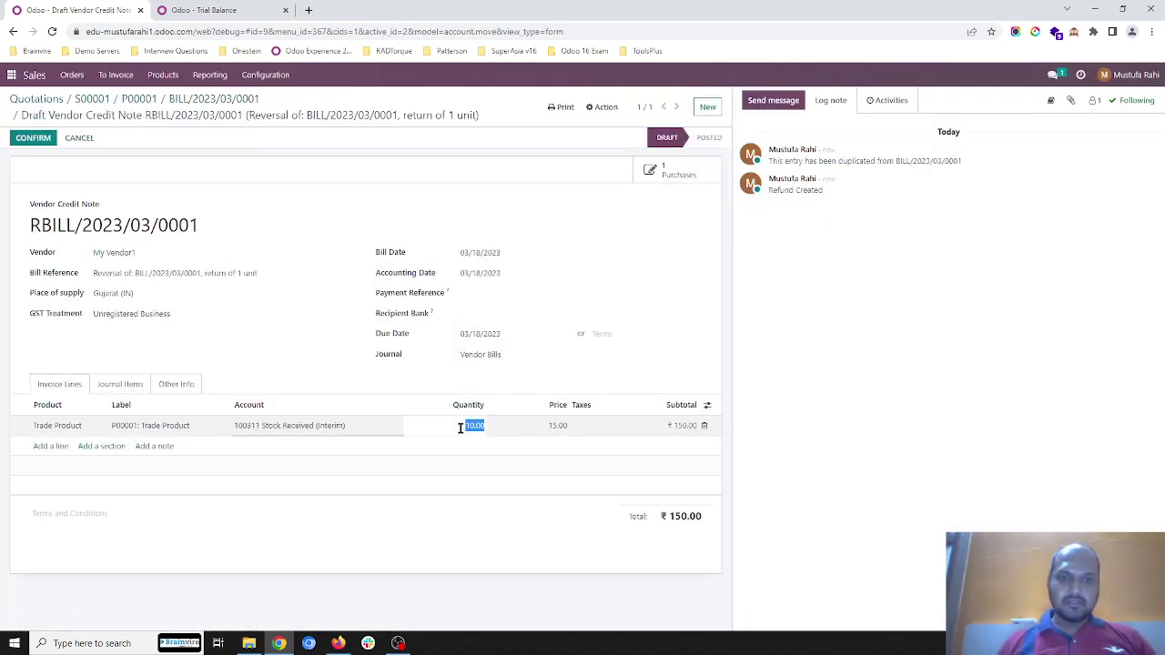
text(1)
click(332, 364)
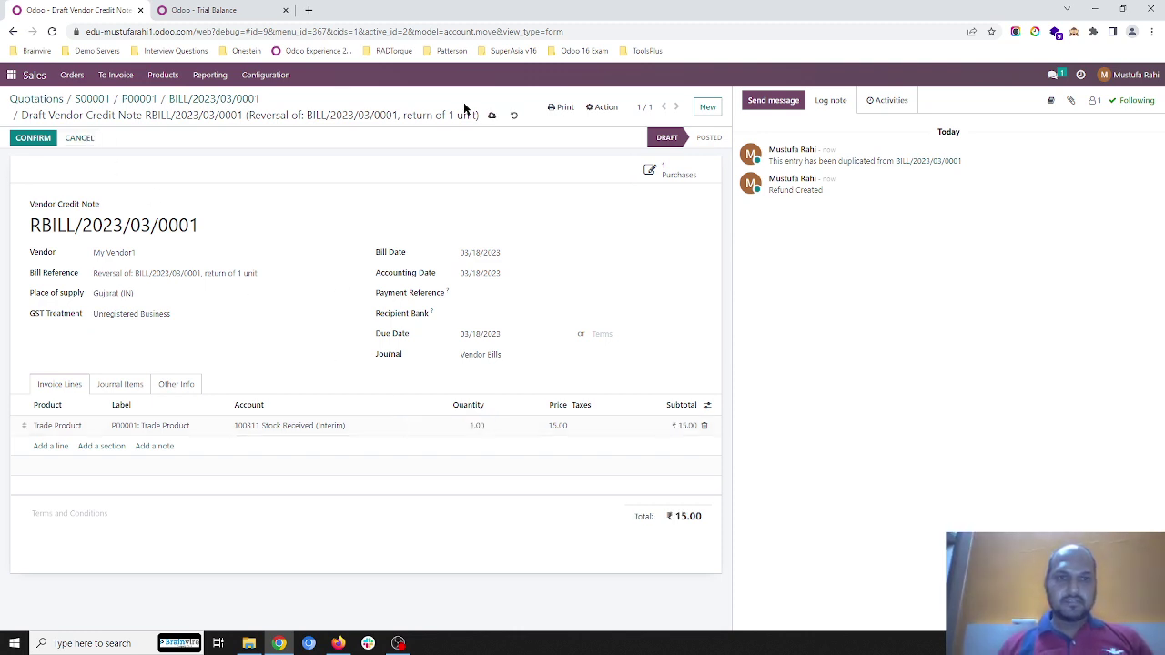
click(492, 117)
click(33, 139)
- Reload the Trial Balance report to examine the interim stock and Creditors accounts after the vendor credit note
click(238, 12)
click(346, 31)
key(Return)
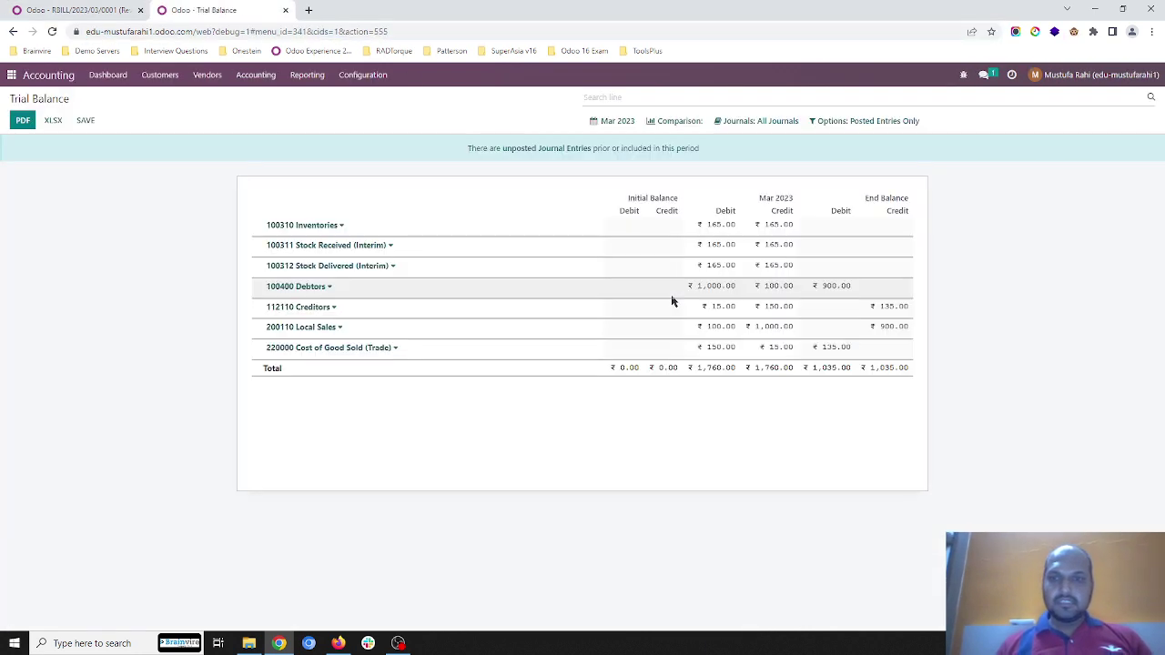